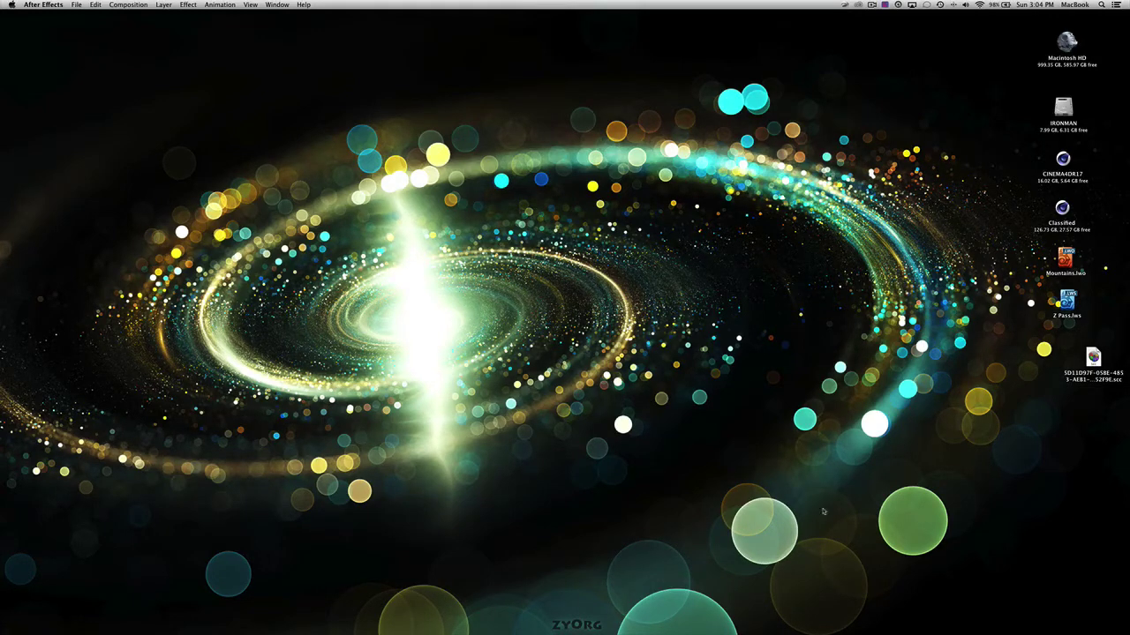
Switch to the Z Pass.lws scene in LightWave Layout and test-render the current frame, closing the render windows after viewing it
mouse_move(823, 628)
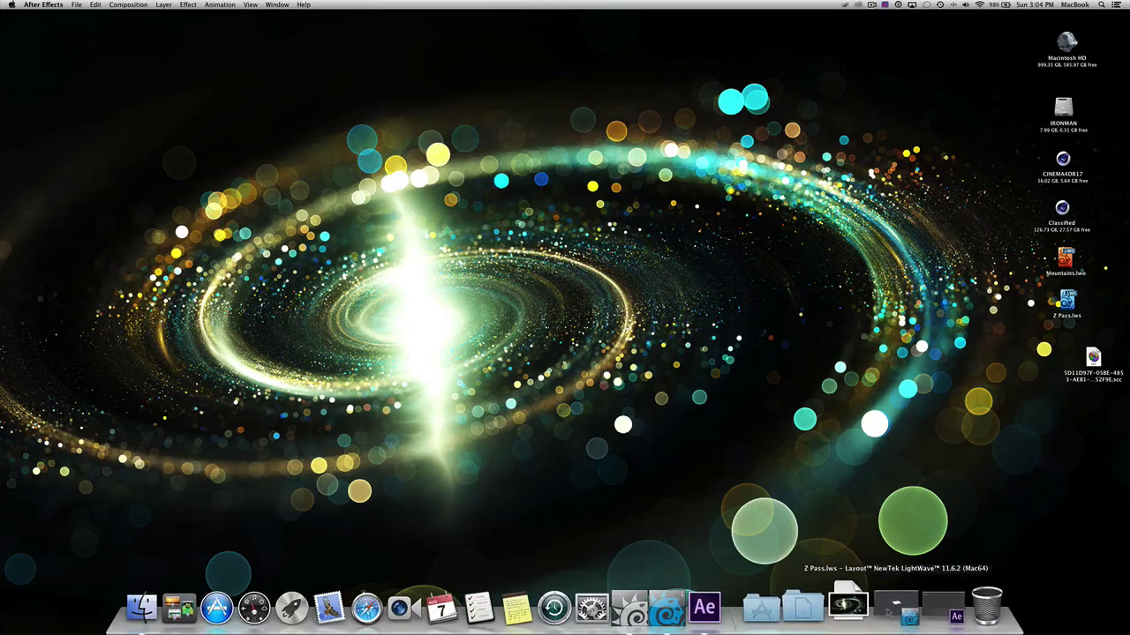
click(911, 609)
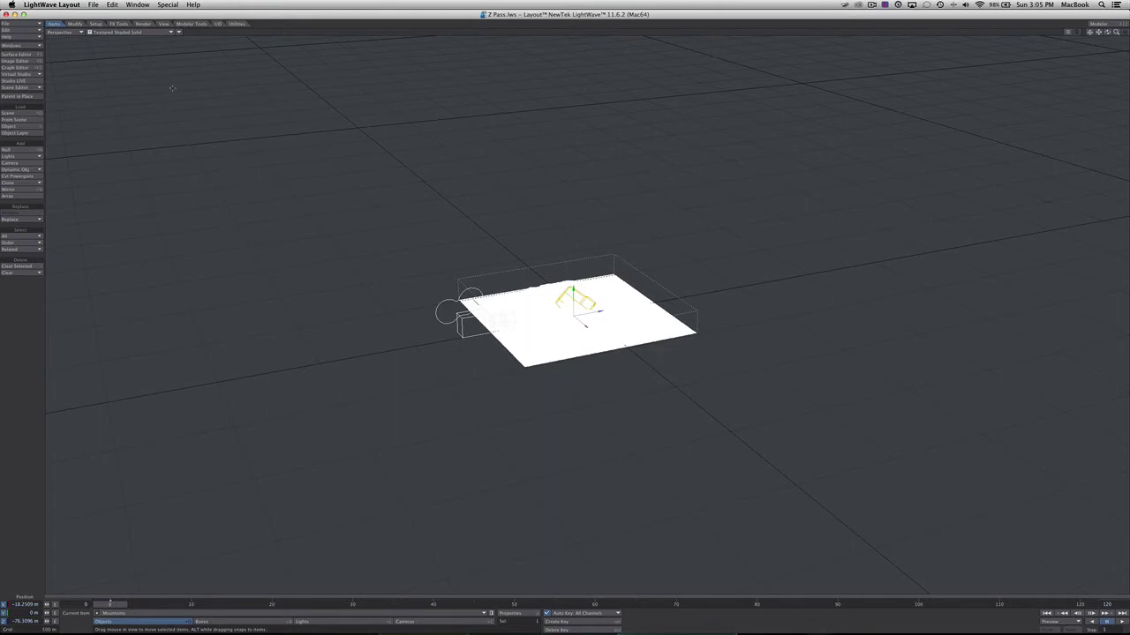
click(144, 25)
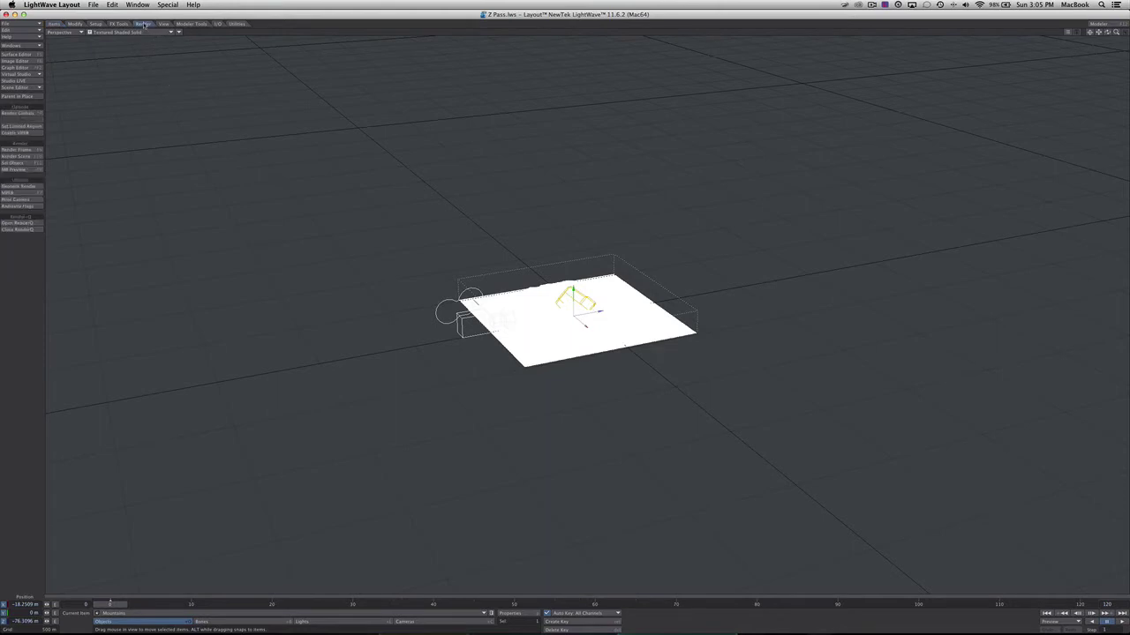
click(26, 151)
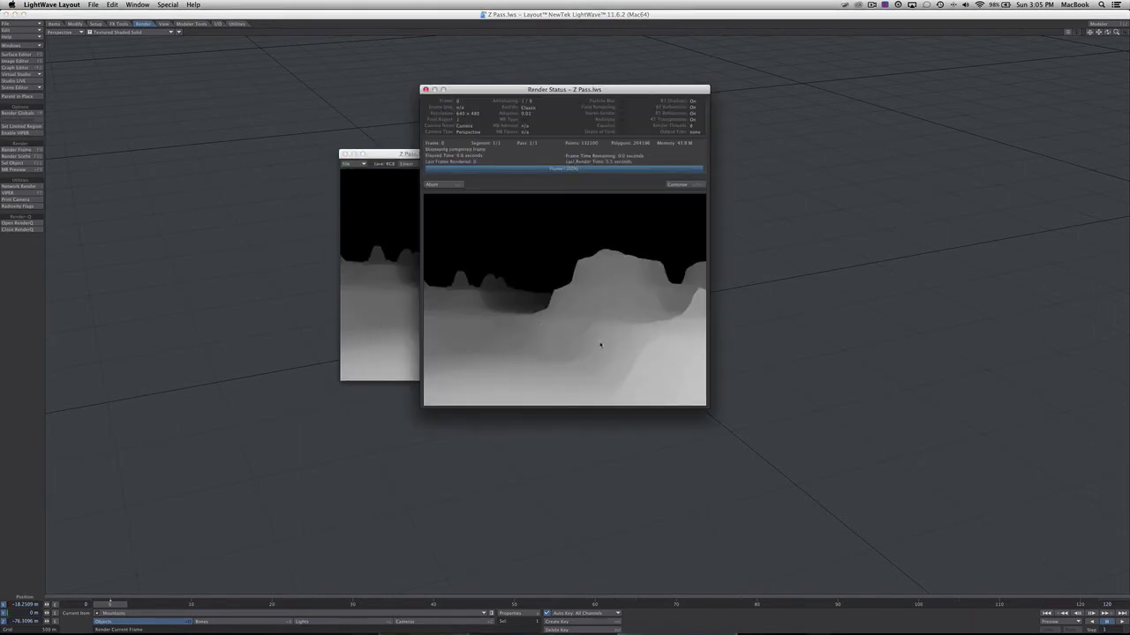
click(443, 185)
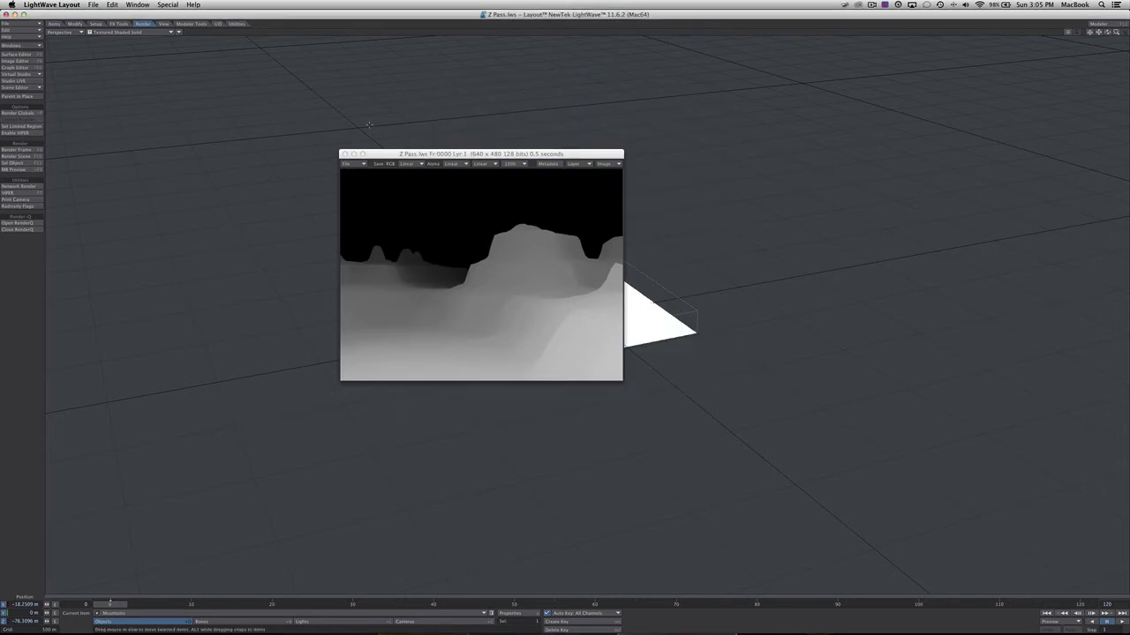
click(346, 154)
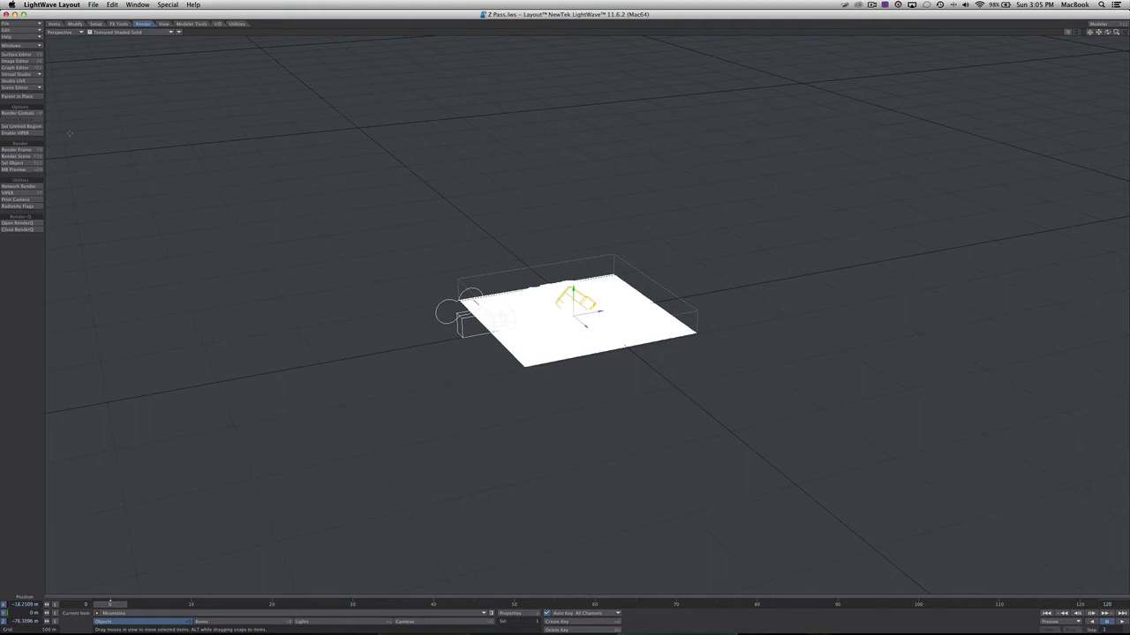
In the render output settings, keep Save RGB enabled and set its file type to LW_PNG32(.png)
click(18, 114)
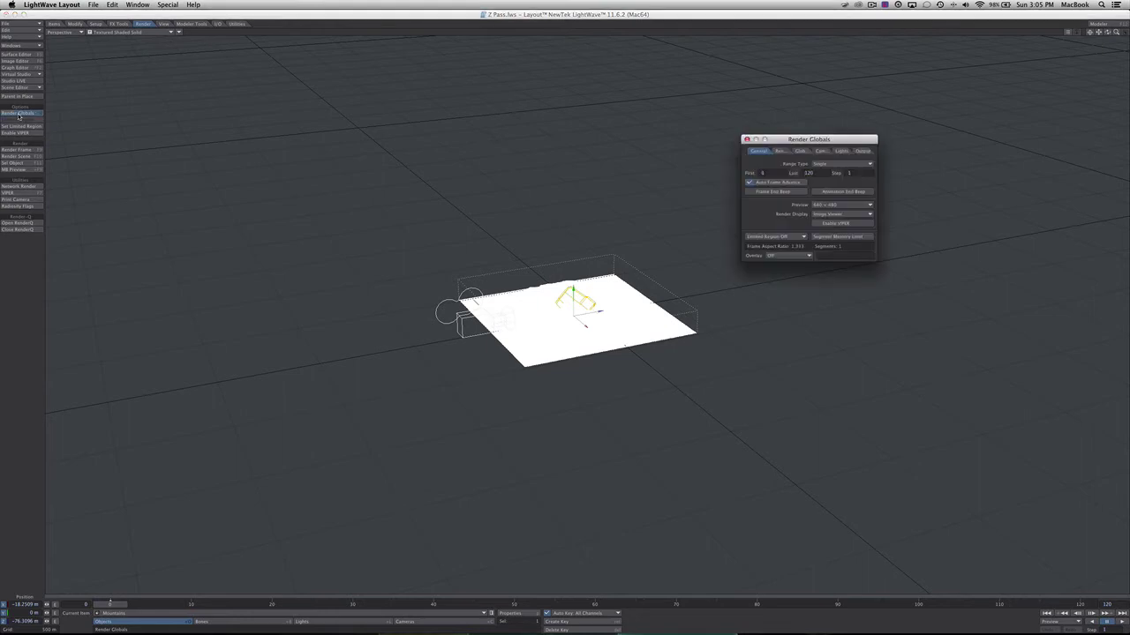
click(861, 152)
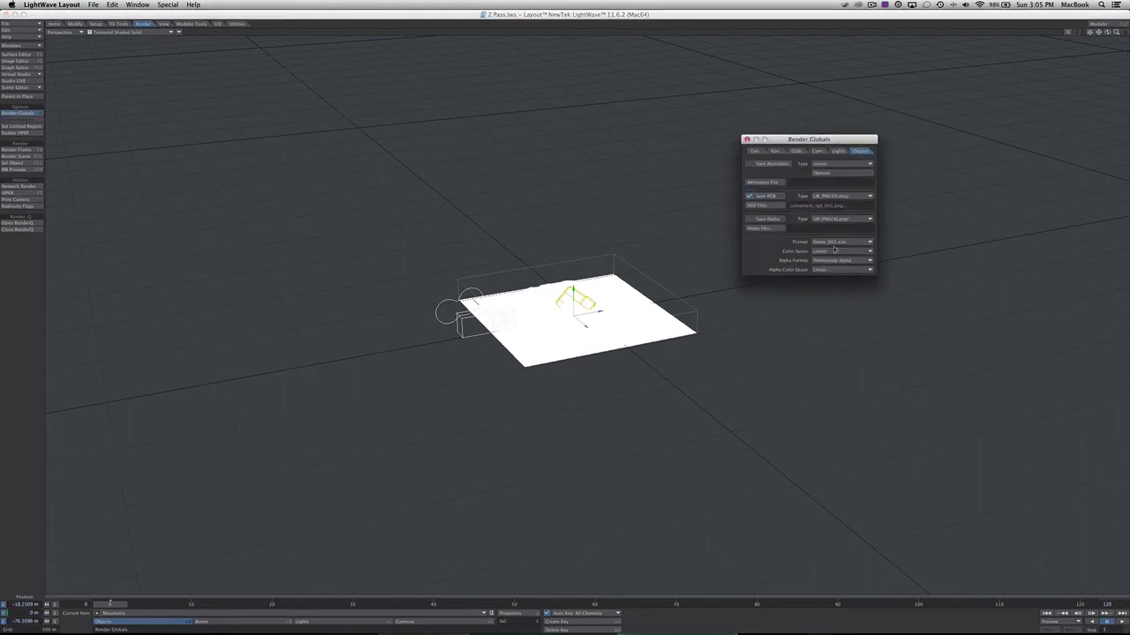
click(750, 197)
click(749, 196)
click(830, 197)
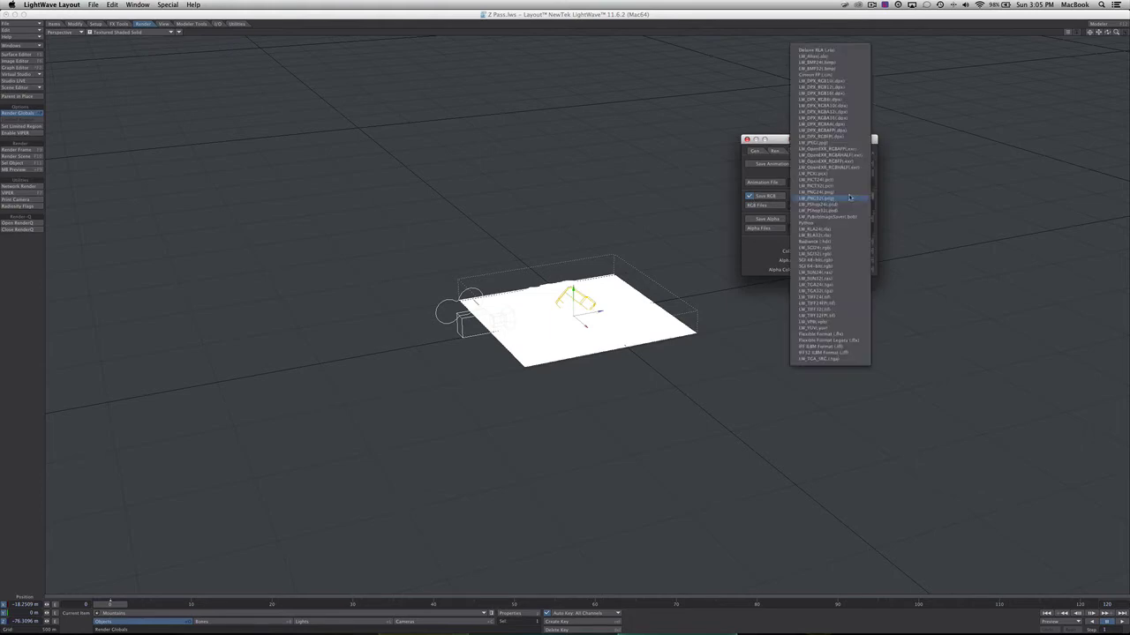
click(819, 200)
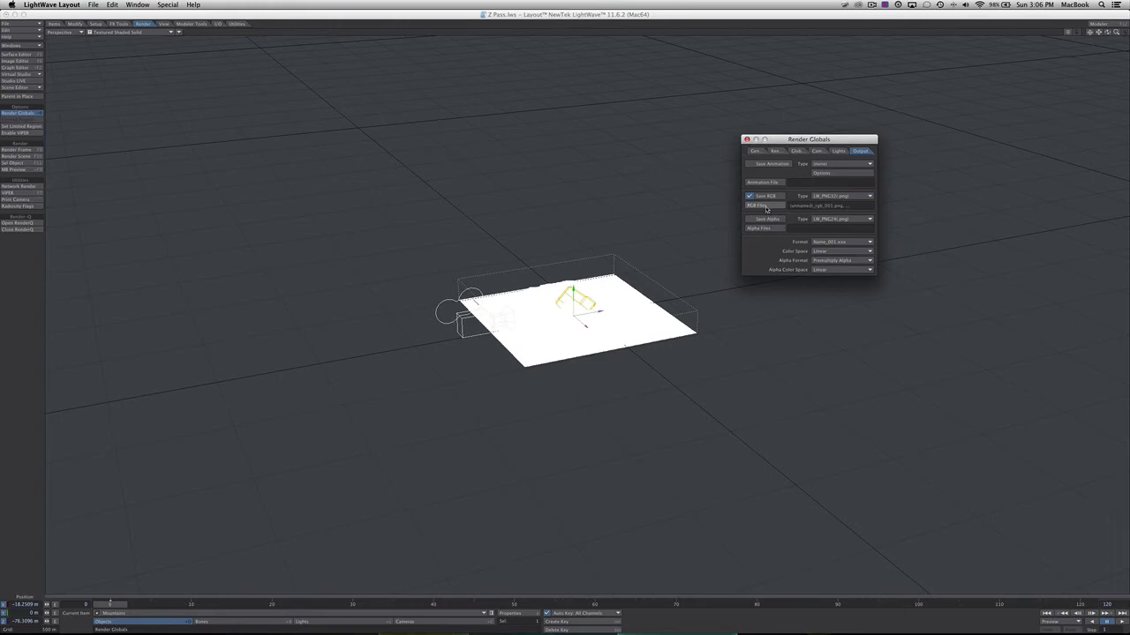
Set the RGB file prefix to ZPass on the Desktop and render the whole scene as an image sequence
click(766, 207)
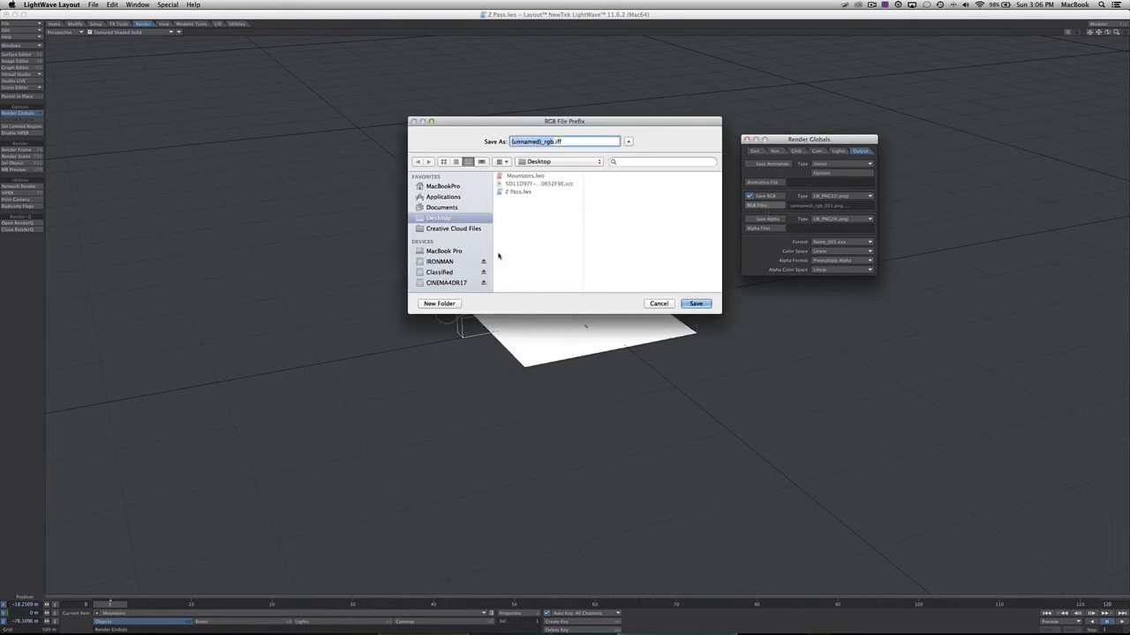
key(BackSpace)
text(ZPass)
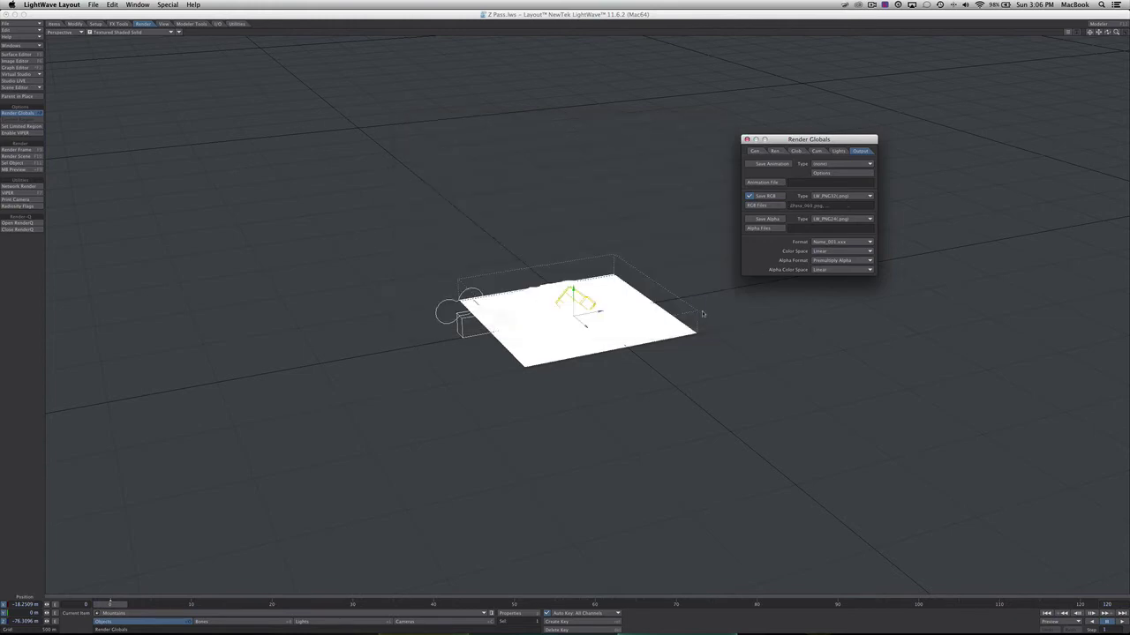
click(700, 306)
click(746, 139)
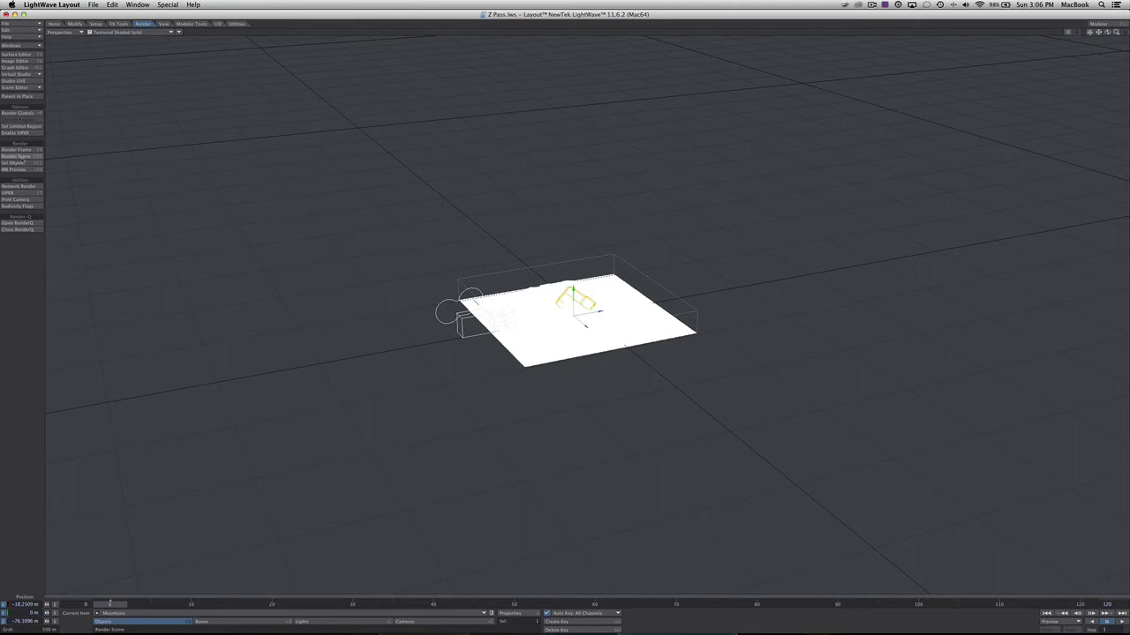
click(20, 157)
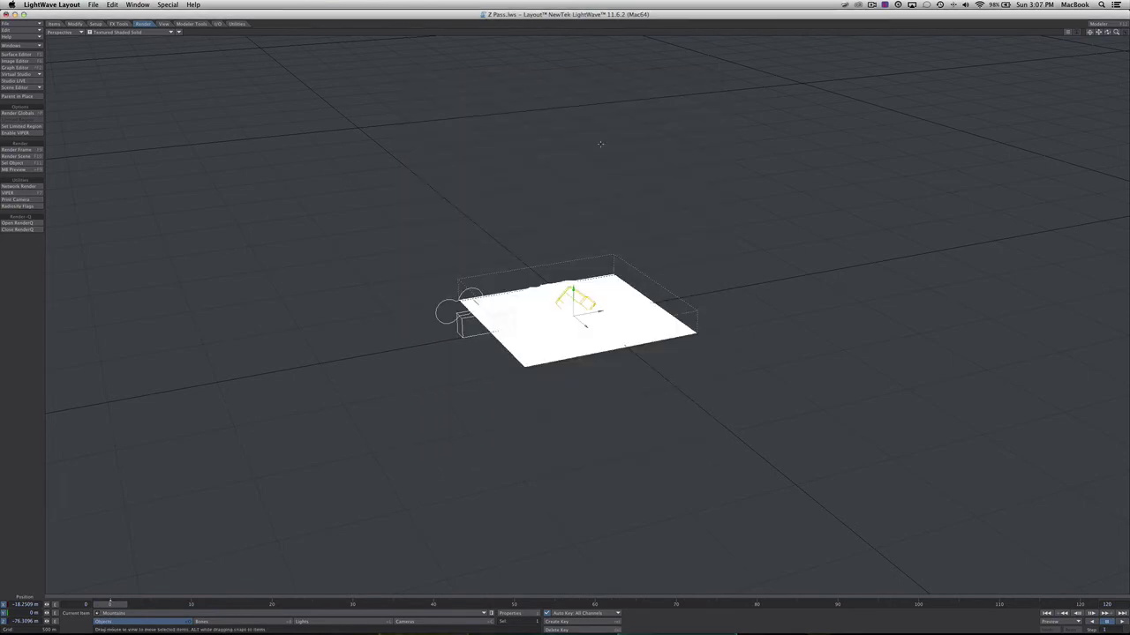
Minimize Layout and create a new folder named Z Pass on the desktop
click(15, 15)
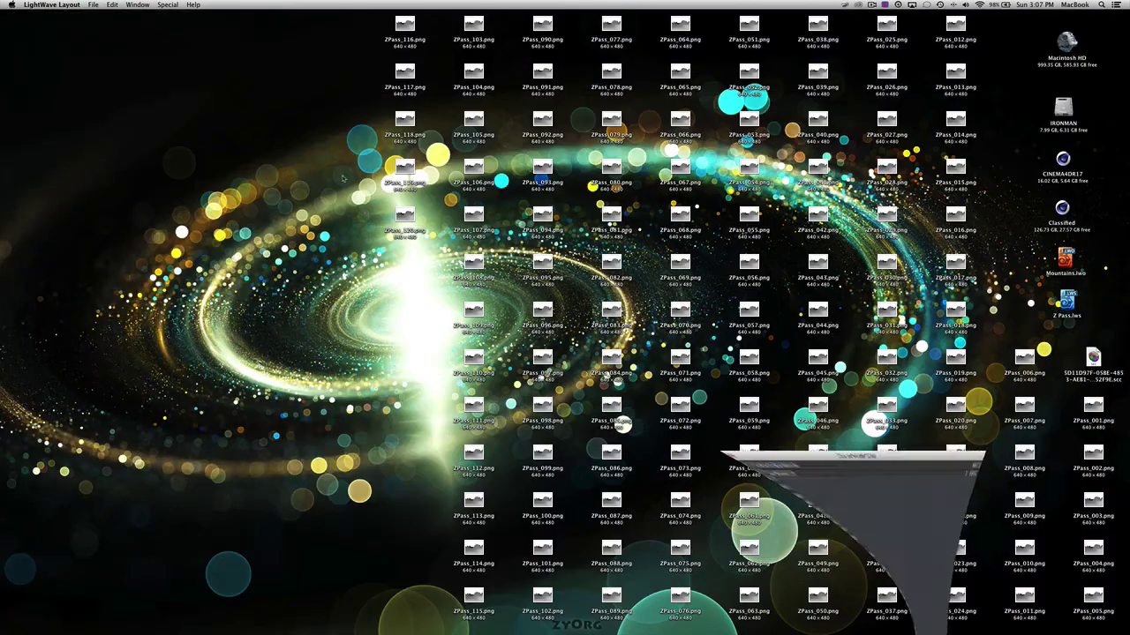
click(417, 25)
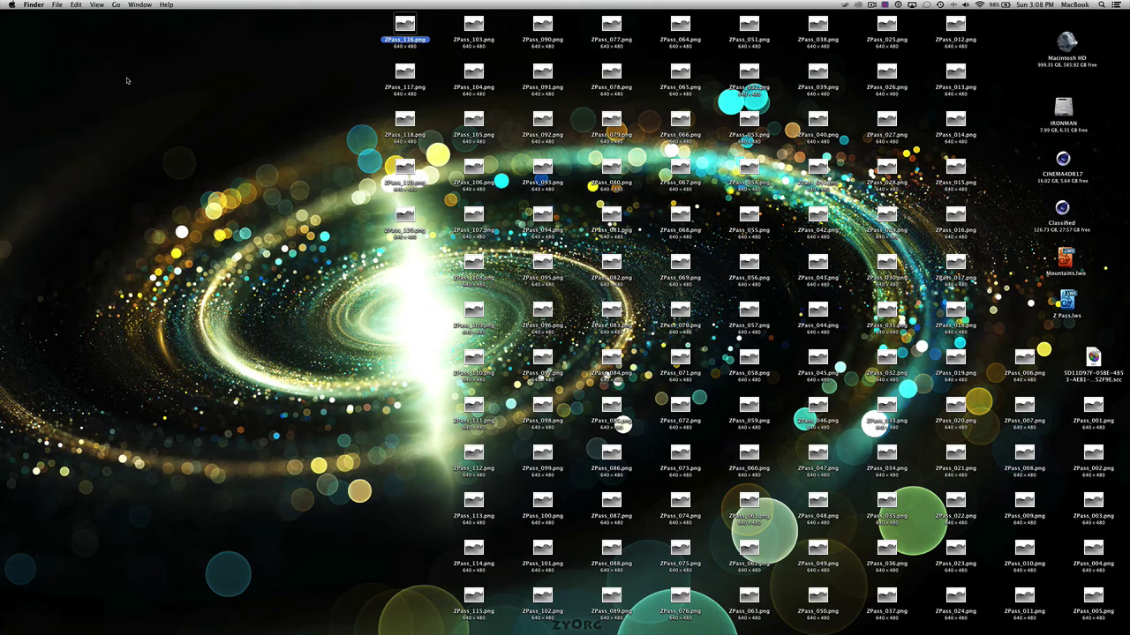
click(57, 4)
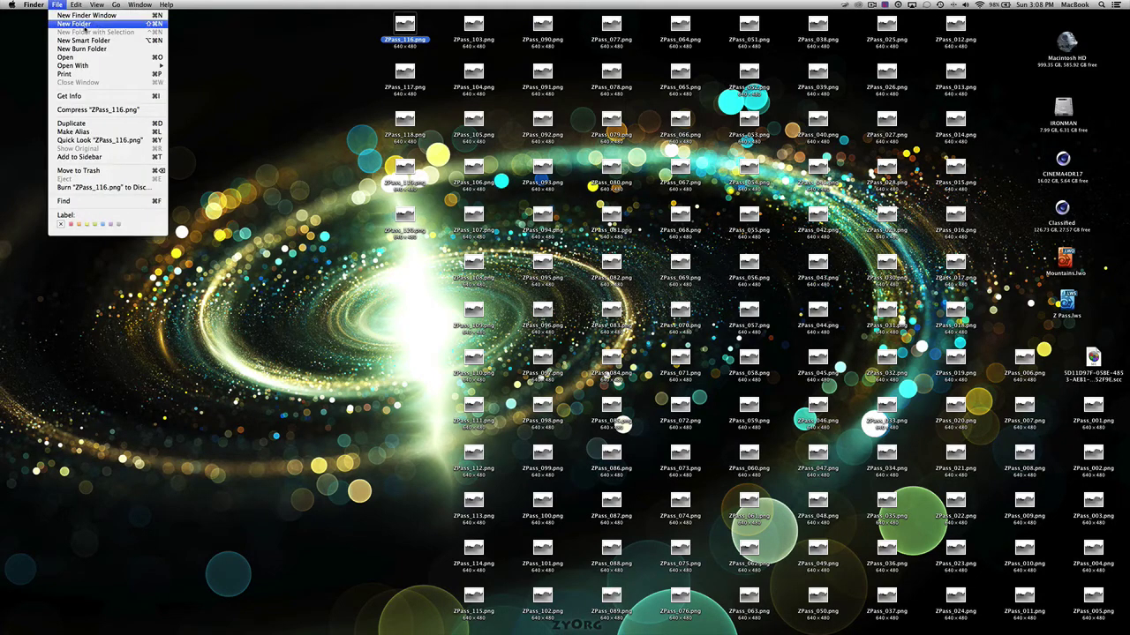
click(85, 23)
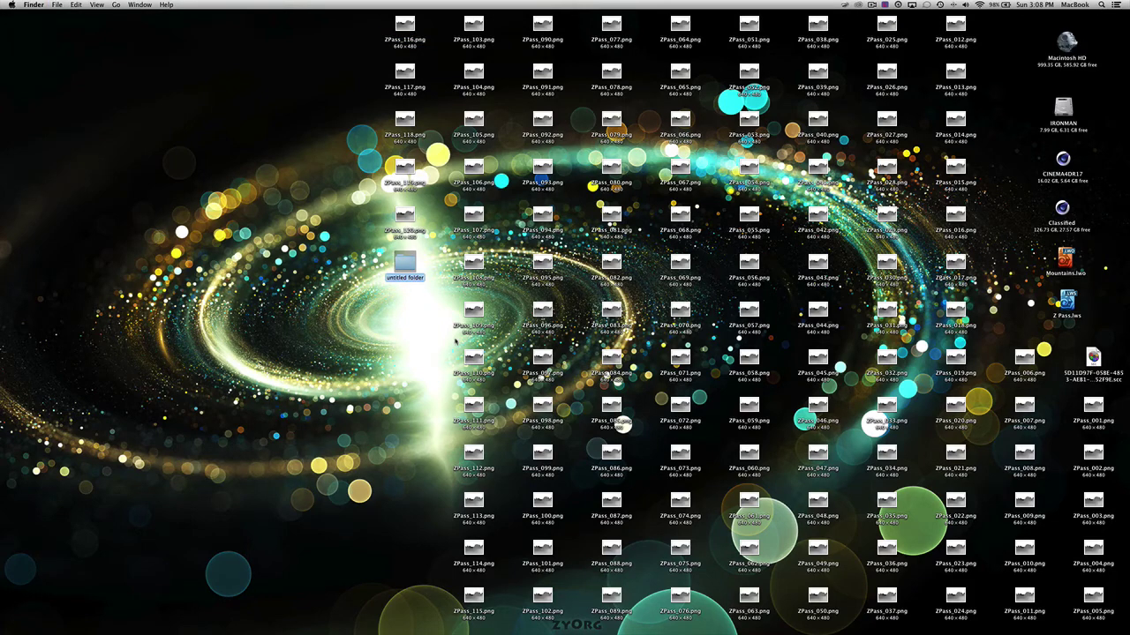
text(Z Pass)
key(Return)
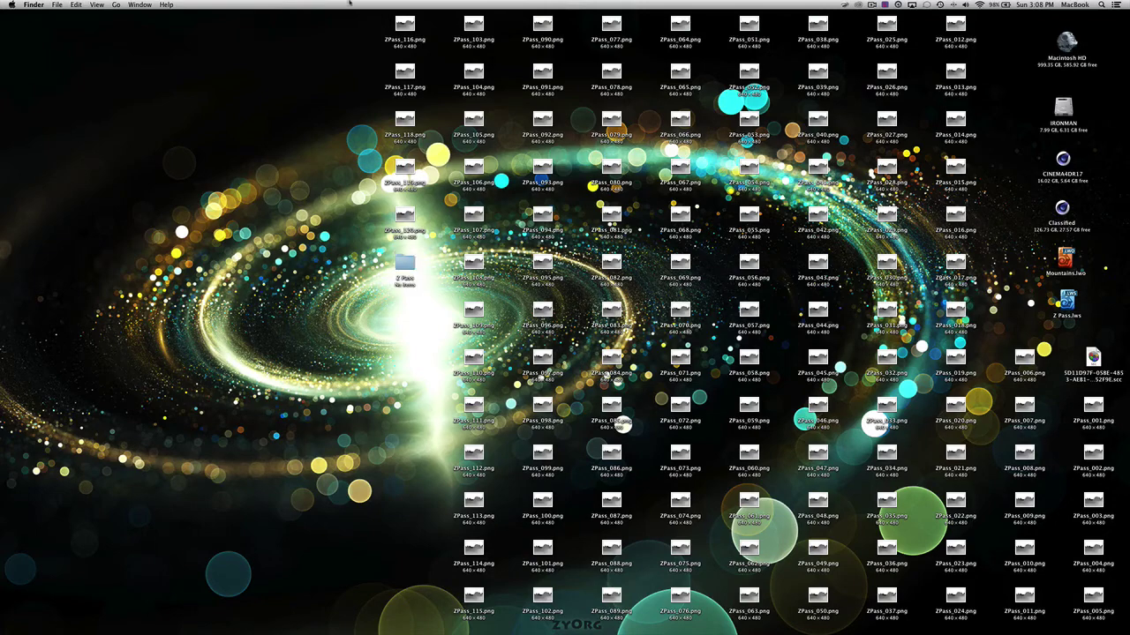
Move all the rendered ZPass PNG frames from the desktop into the Z Pass folder
drag(372, 29, 971, 238)
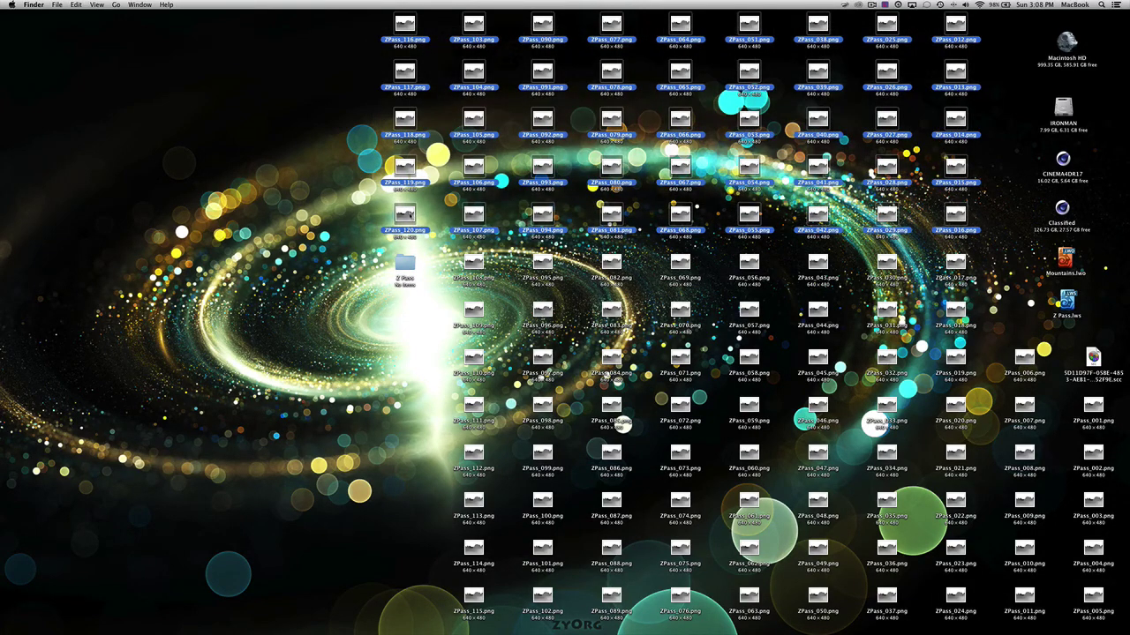
drag(408, 215, 996, 593)
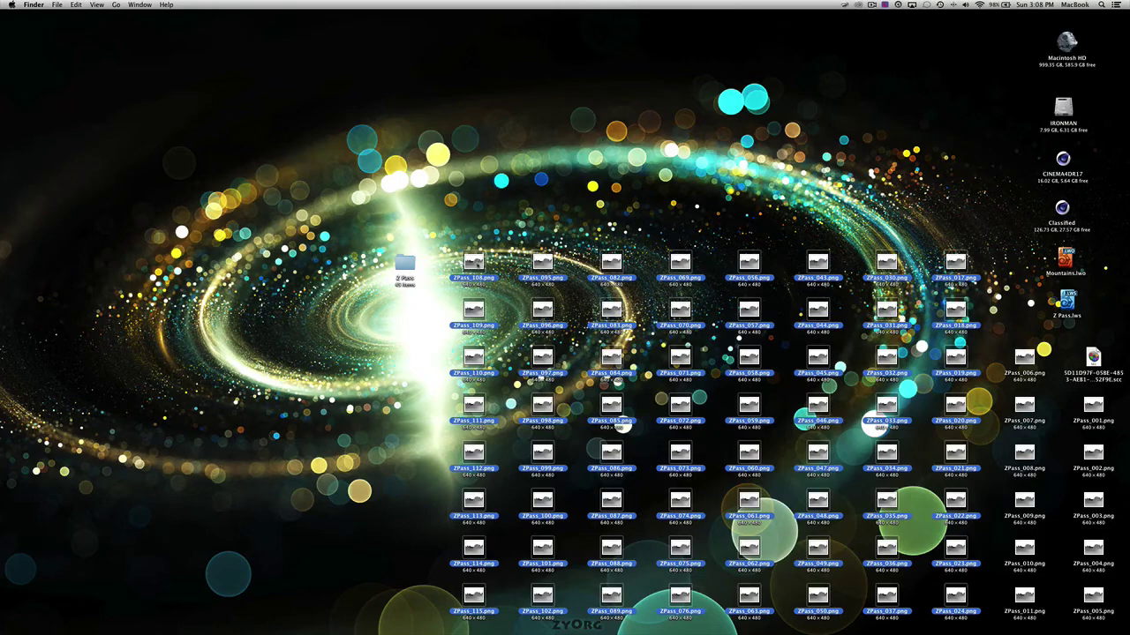
drag(478, 264, 399, 264)
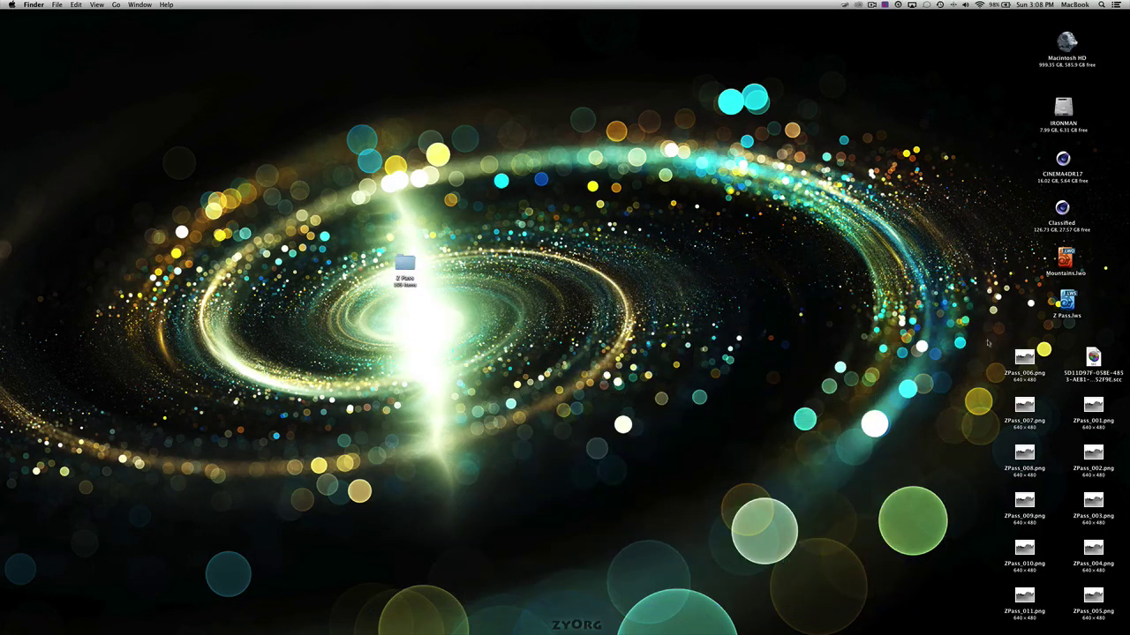
drag(988, 343, 1047, 614)
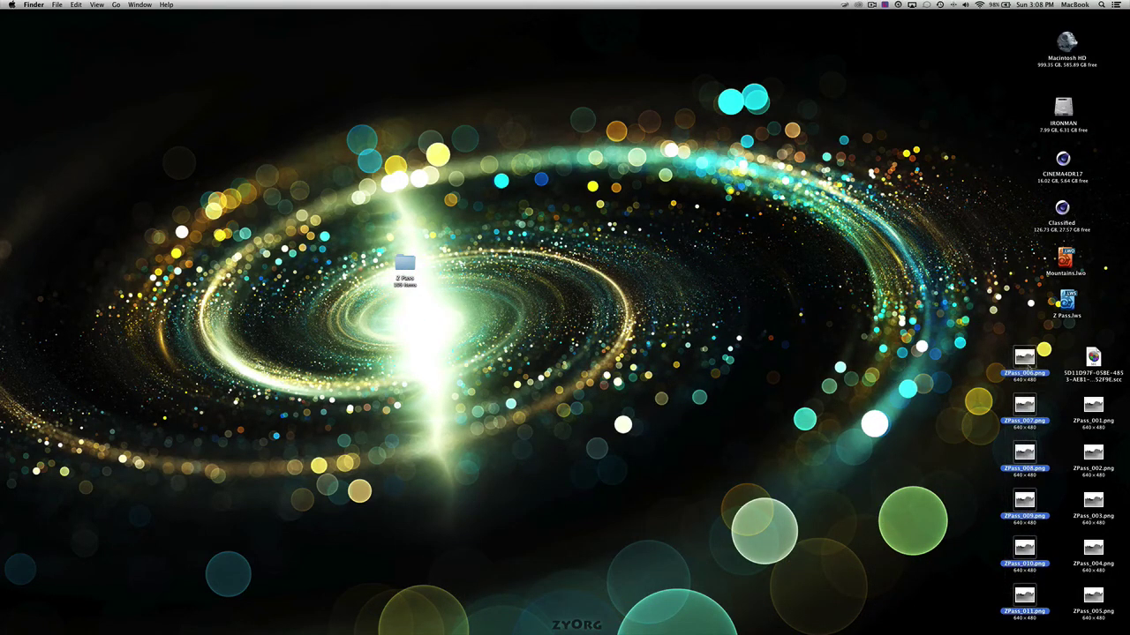
drag(1026, 364, 406, 267)
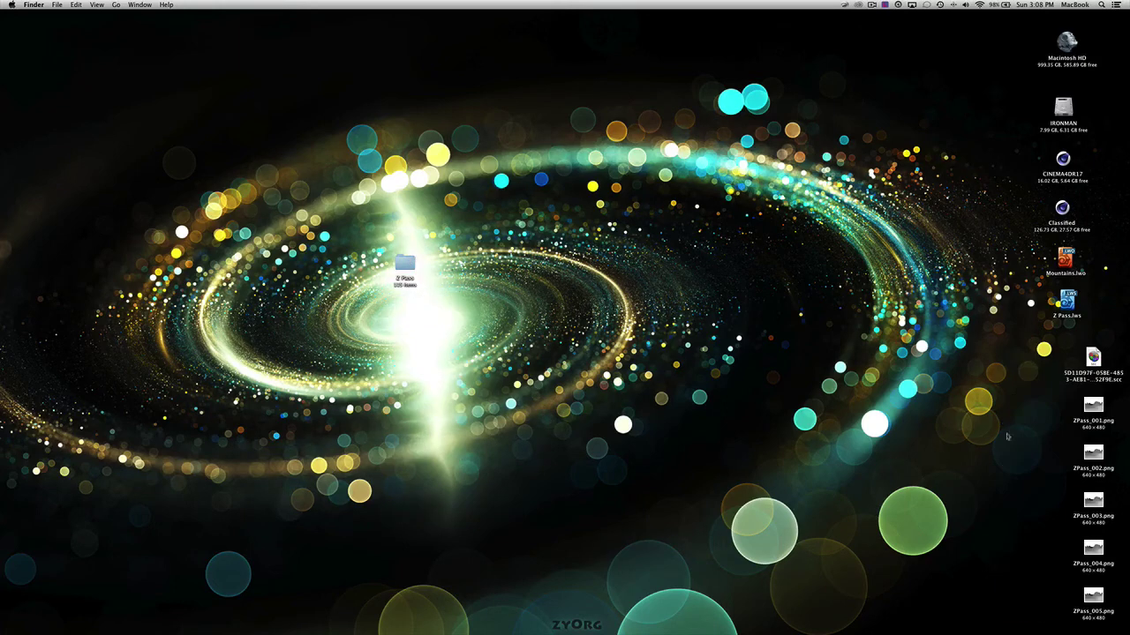
drag(1055, 406, 1123, 616)
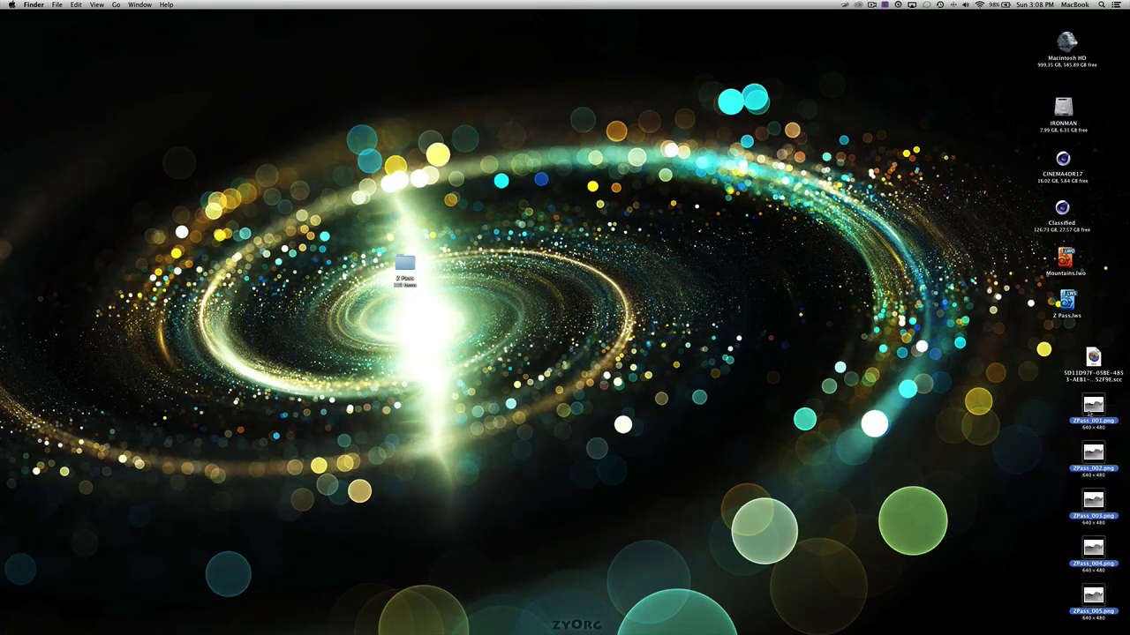
drag(1090, 411, 405, 267)
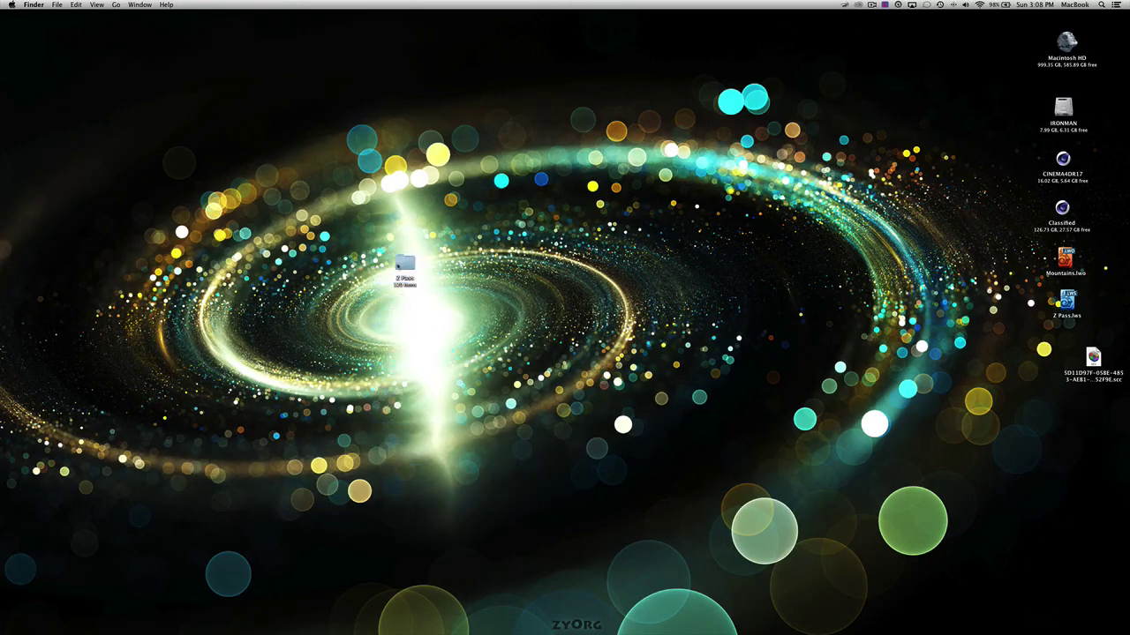
Open the Z Pass folder, look through the frame sequence and preview ZPass_001.png before closing the window
double_click(406, 263)
scroll(587, 281, down, 5)
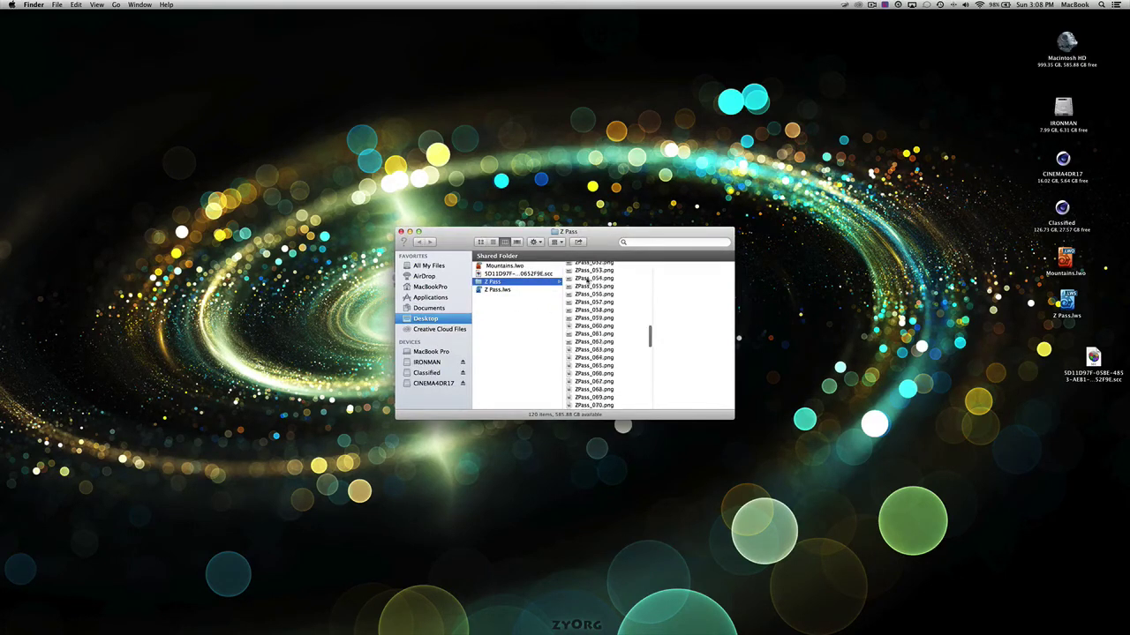
scroll(587, 281, up, 8)
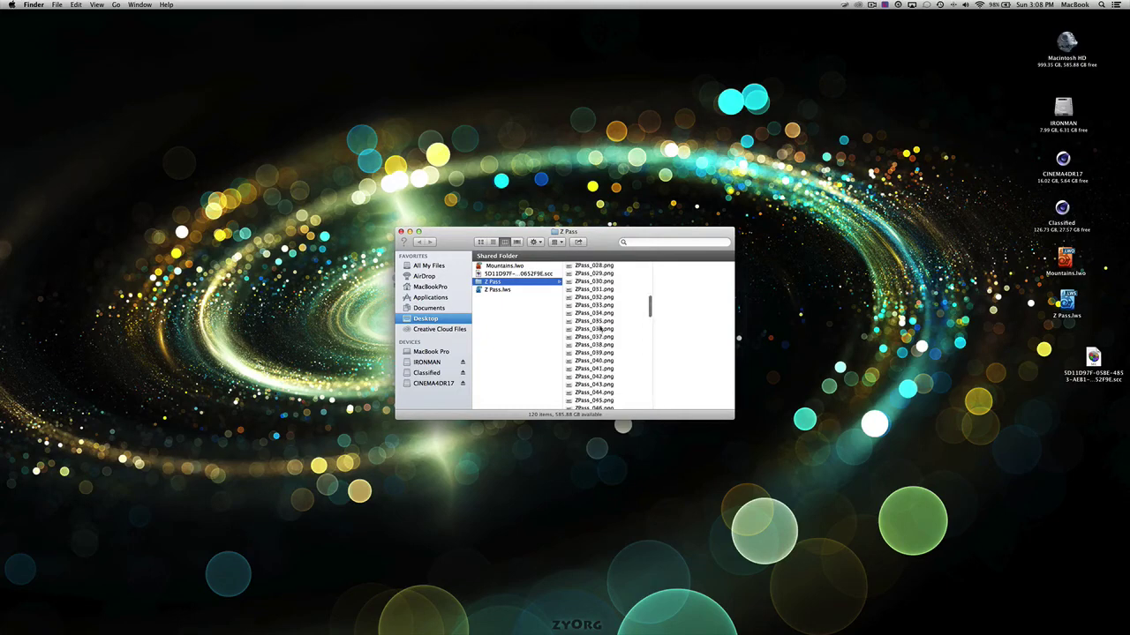
scroll(601, 329, up, 8)
click(584, 267)
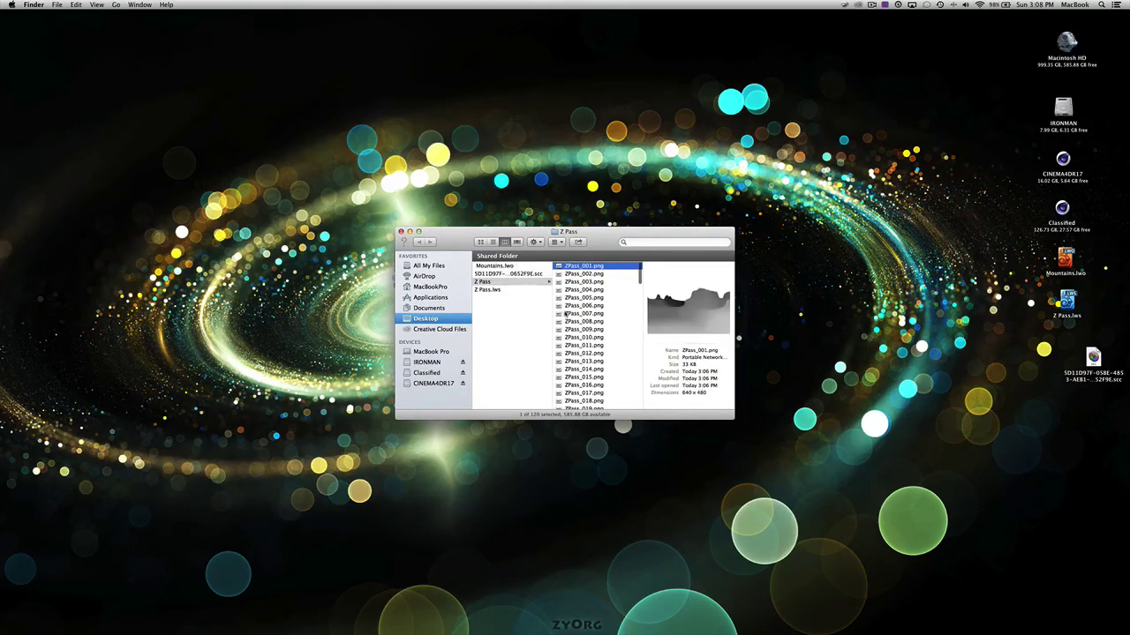
click(401, 231)
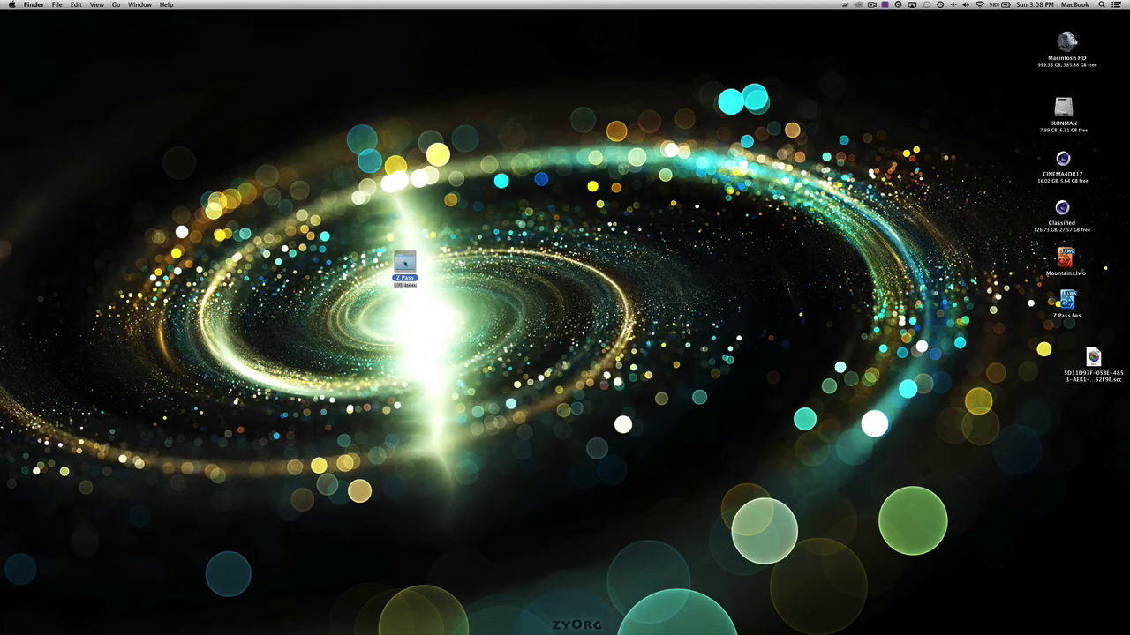
Recheck the Z Pass folder's contents and place the folder below the other icons on the desktop
drag(406, 261, 949, 335)
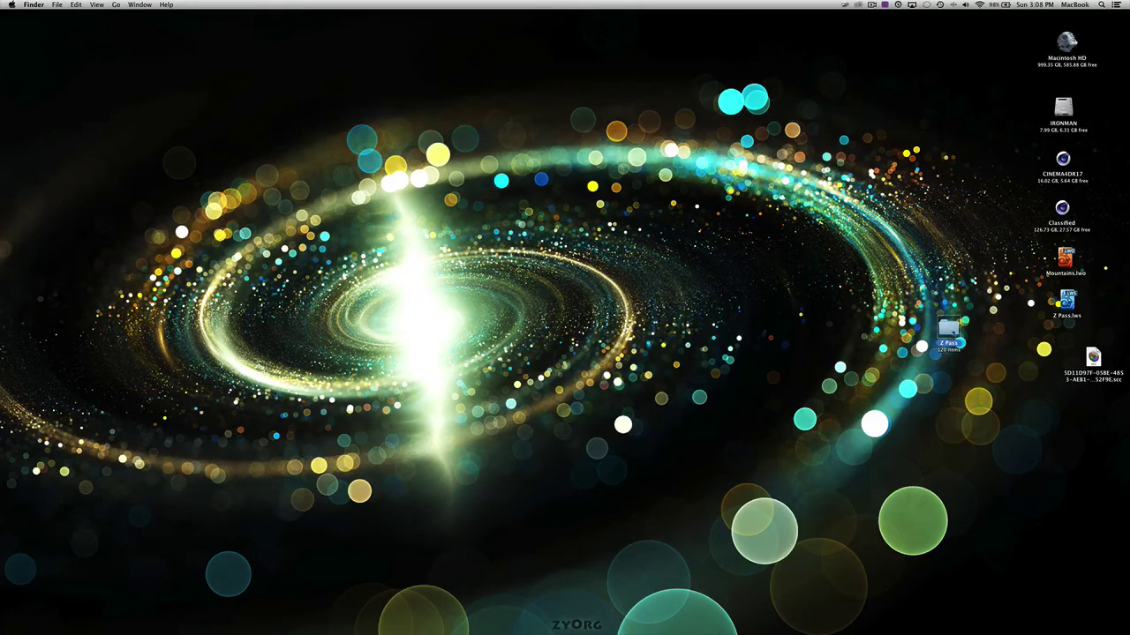
key(space)
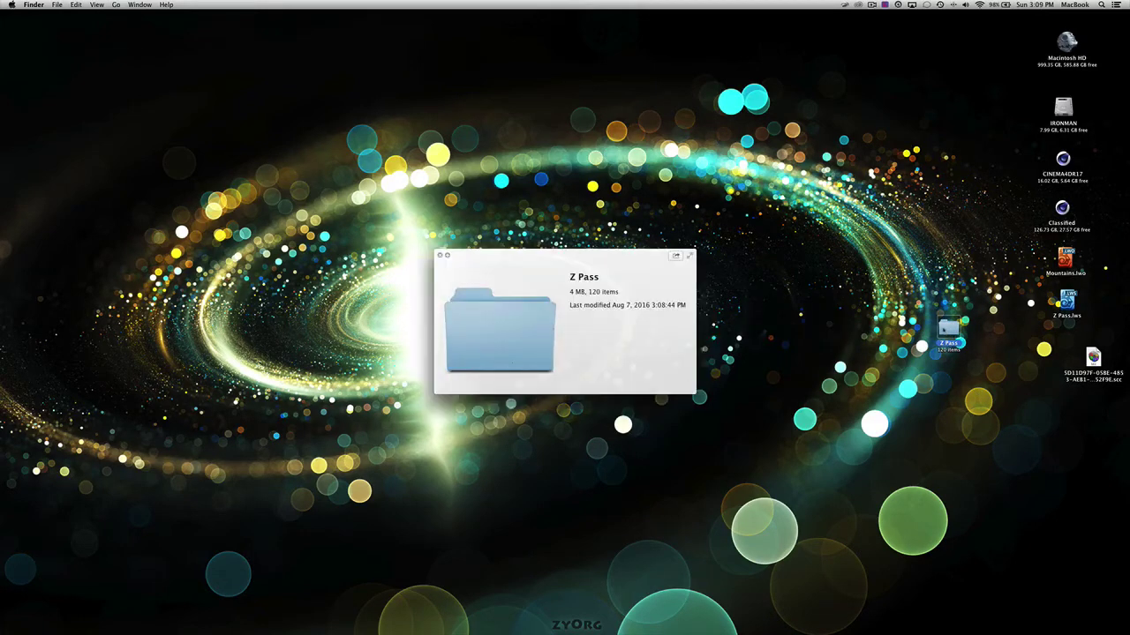
key(space)
double_click(949, 331)
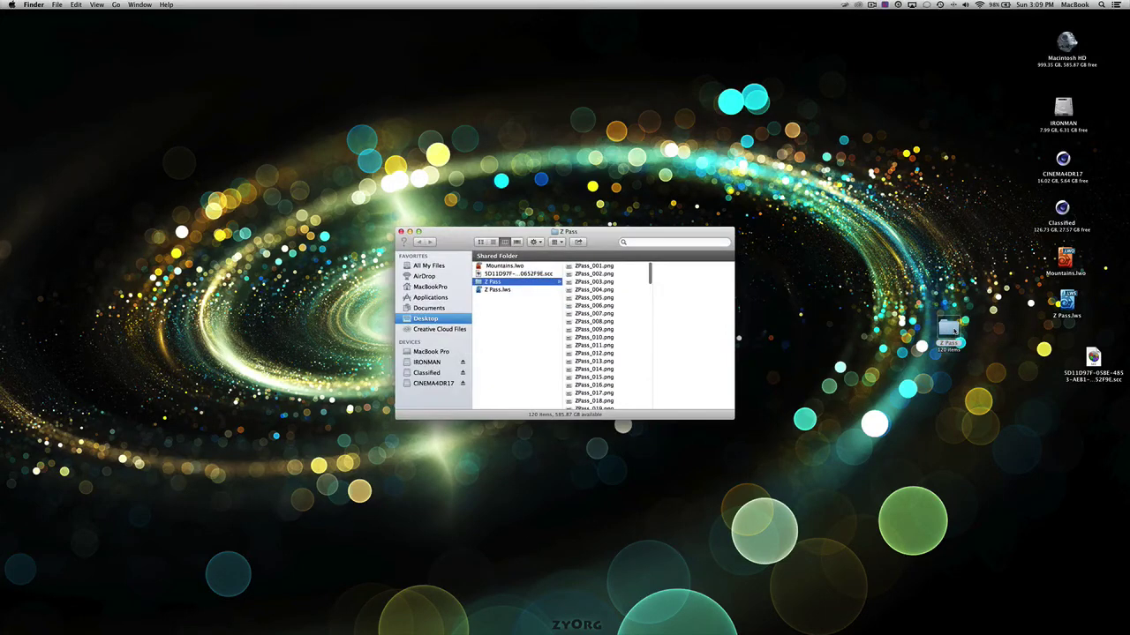
click(401, 232)
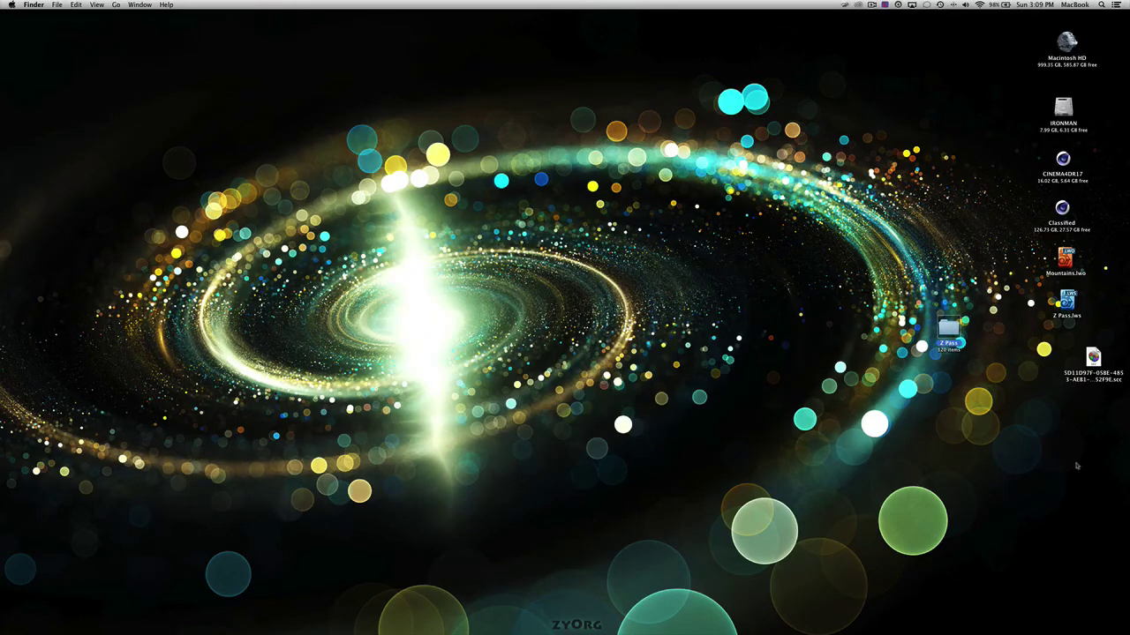
drag(951, 334, 1061, 429)
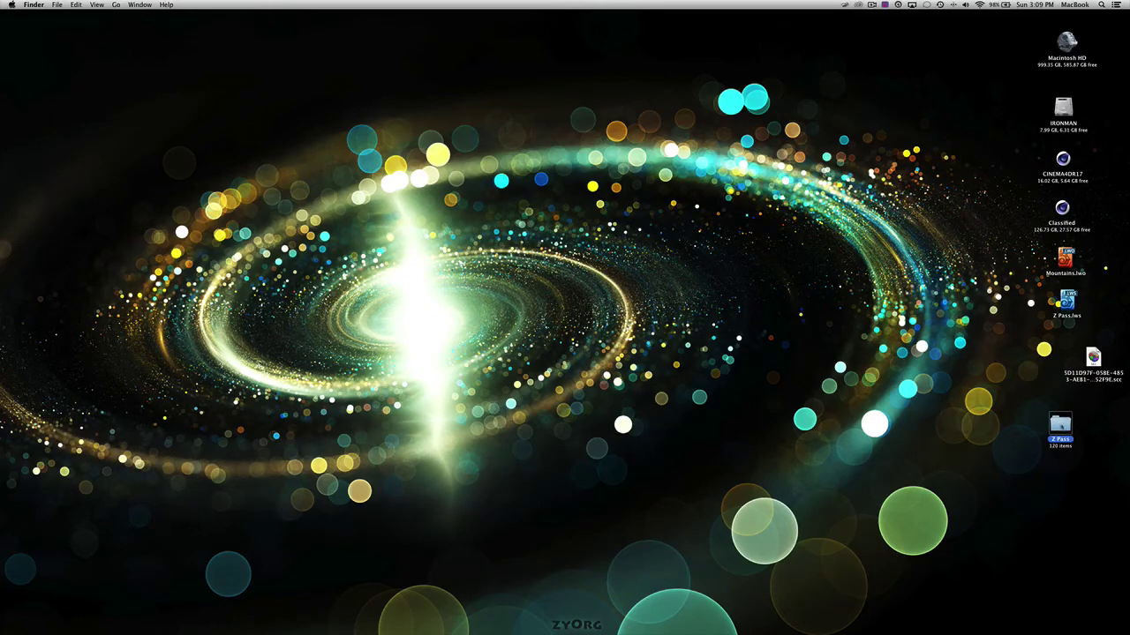
Align the Z Pass folder with the other desktop icons and switch to the minimized After Effects project
mouse_move(1064, 428)
mouse_down()
mouse_move(1048, 403)
mouse_move(1056, 422)
mouse_up()
mouse_move(823, 632)
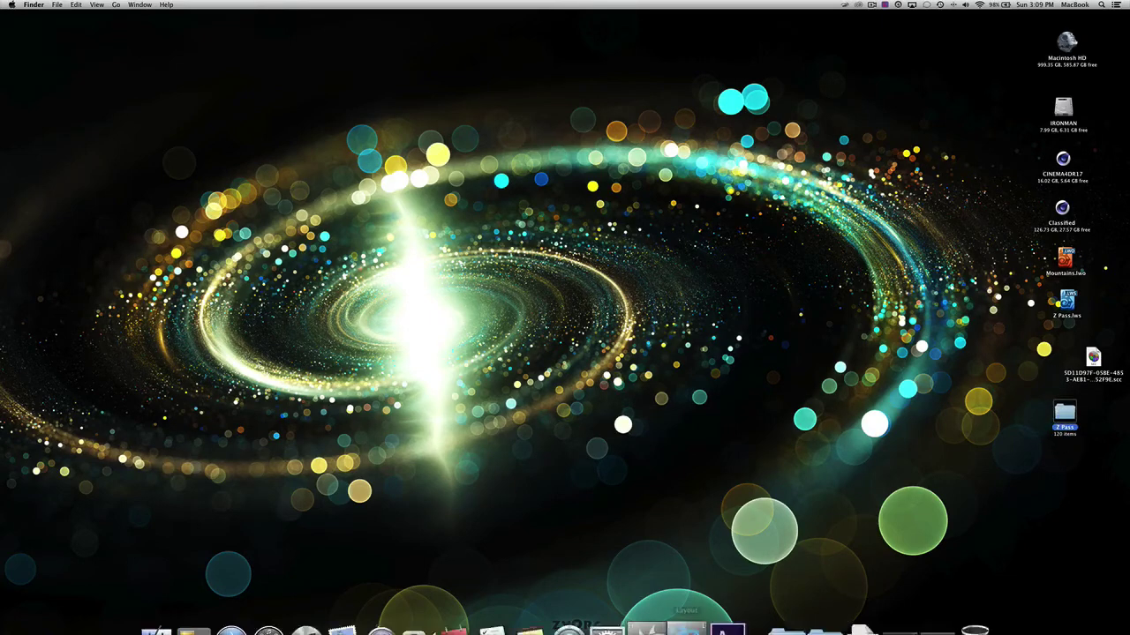
click(888, 602)
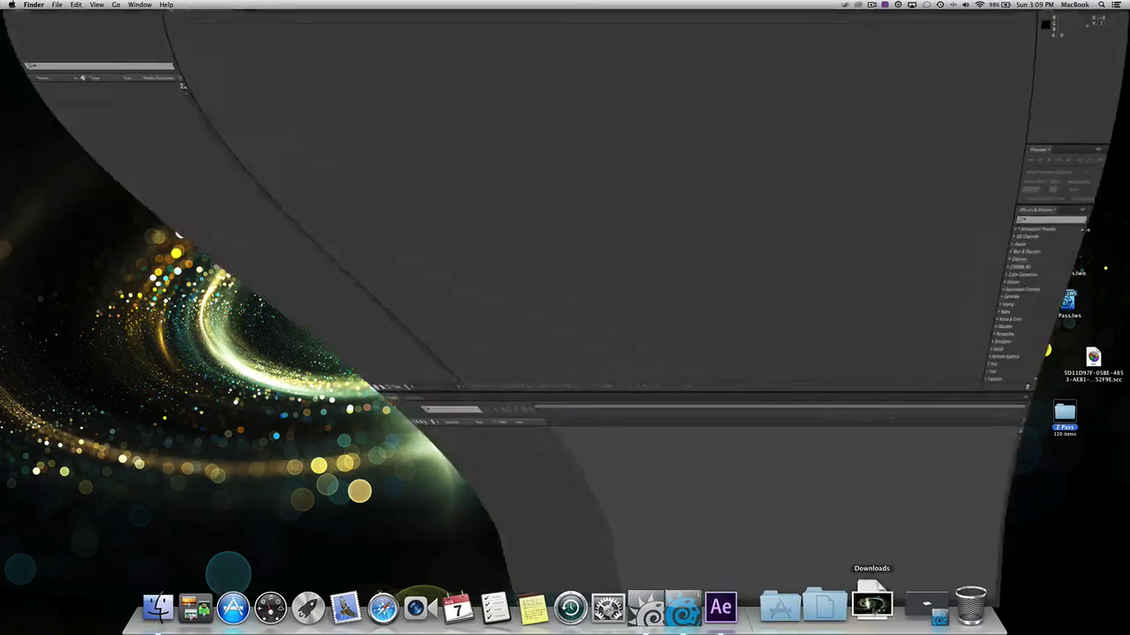
Create a composition named Z with the HDV/HDTV 720 29.97 preset and check its view with the transparency grid off and on
click(128, 4)
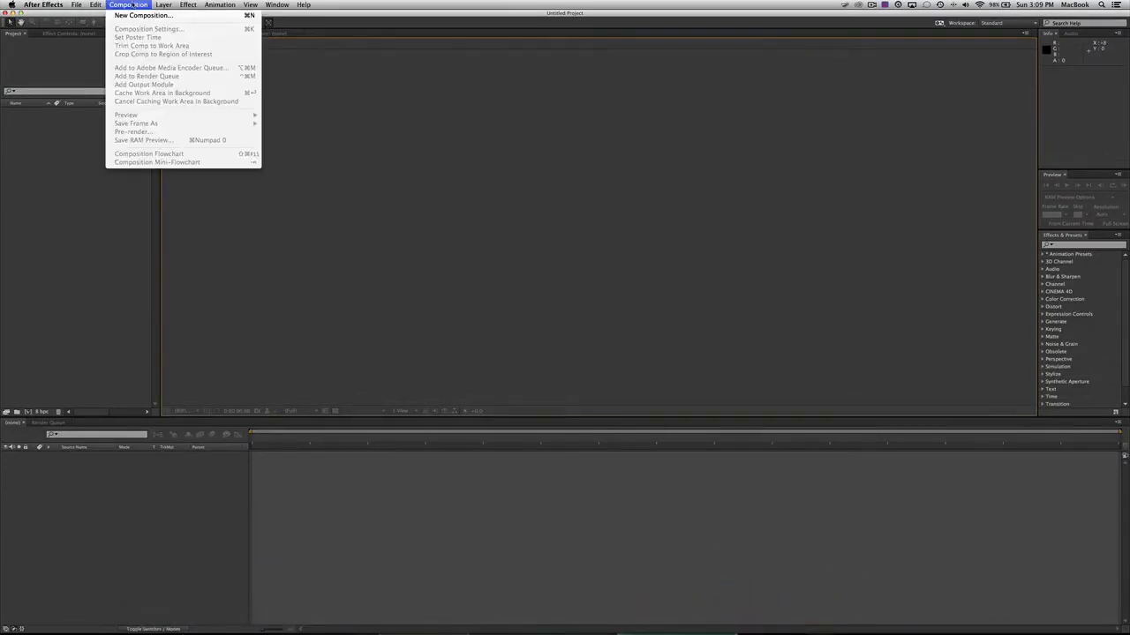
click(141, 15)
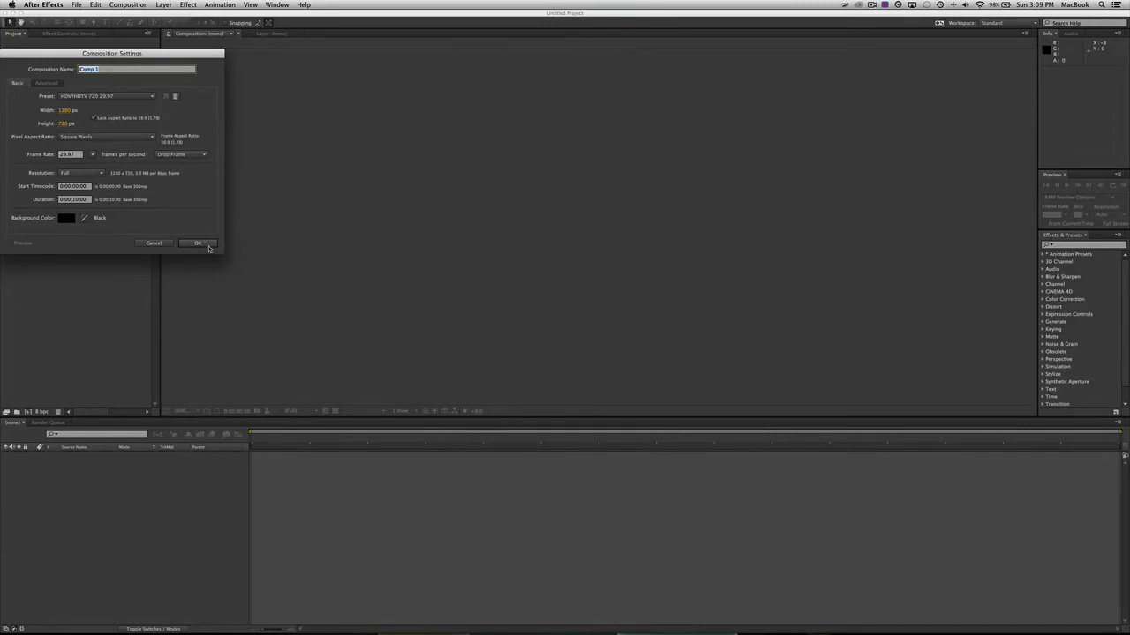
text(A)
click(200, 243)
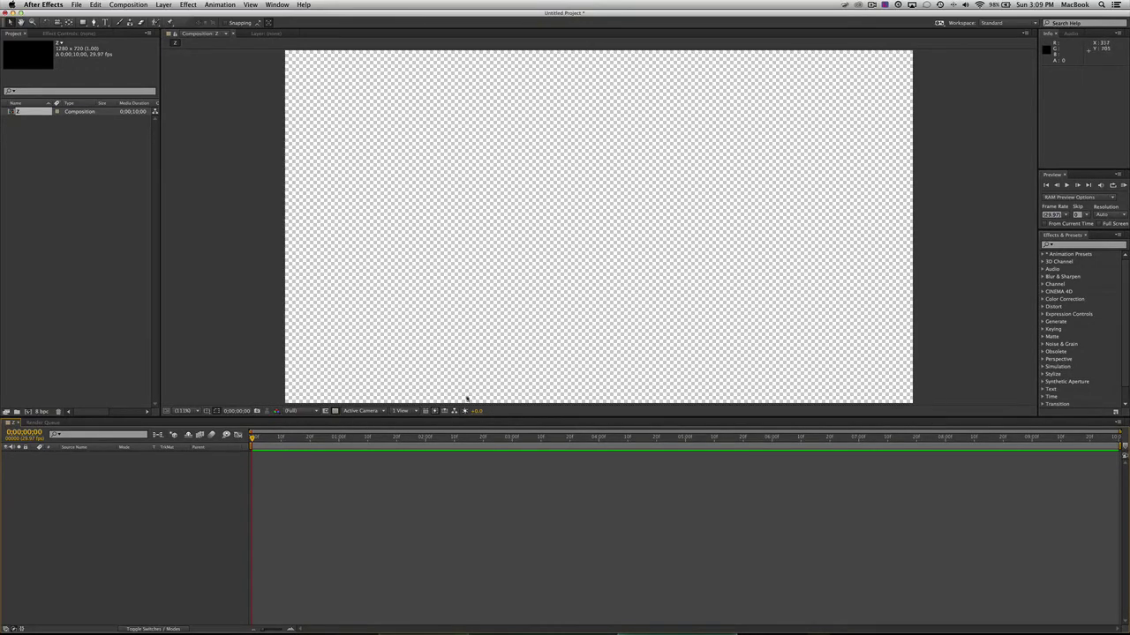
click(335, 411)
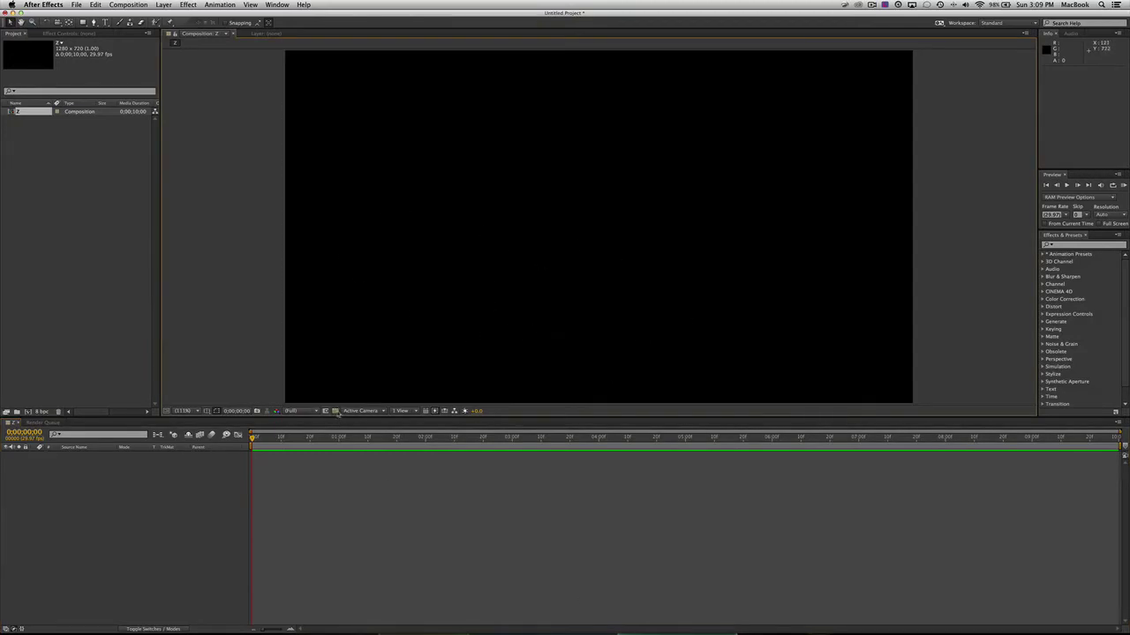
click(335, 412)
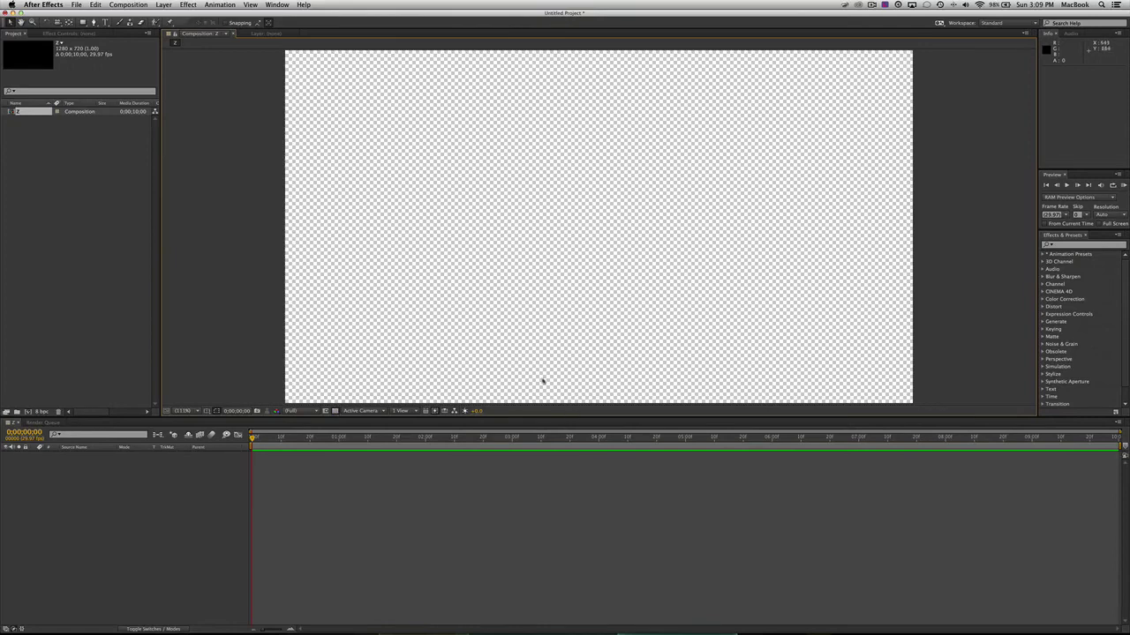
Import frames ZPass_001.png to ZPass_120.png from the desktop's Z Pass folder as a single PNG sequence
click(51, 142)
click(77, 5)
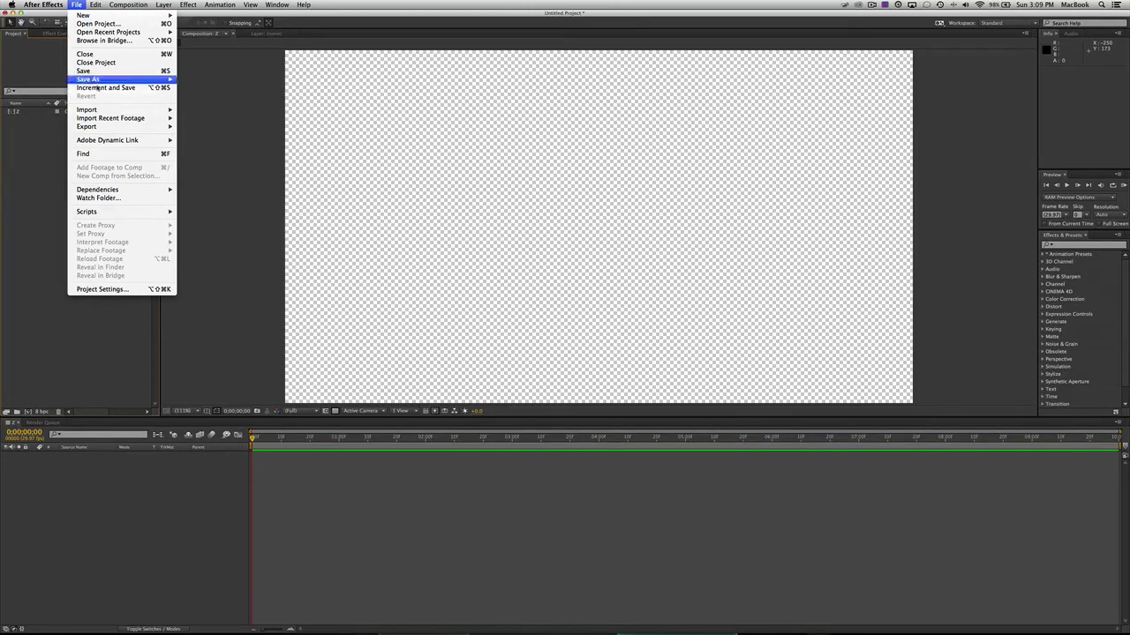
mouse_move(97, 109)
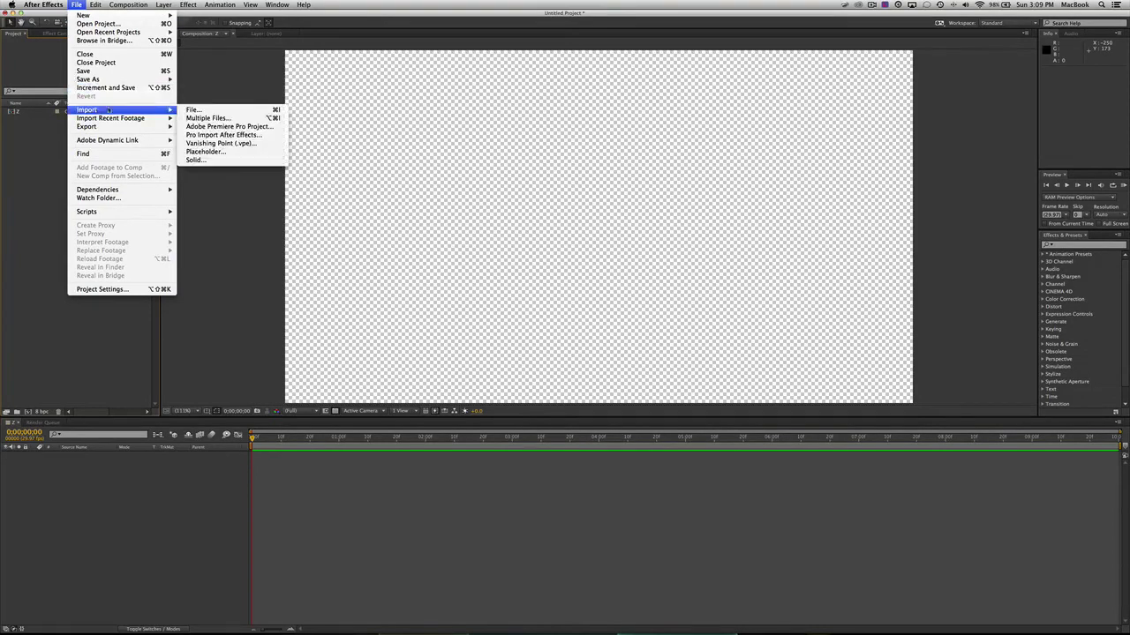
click(198, 110)
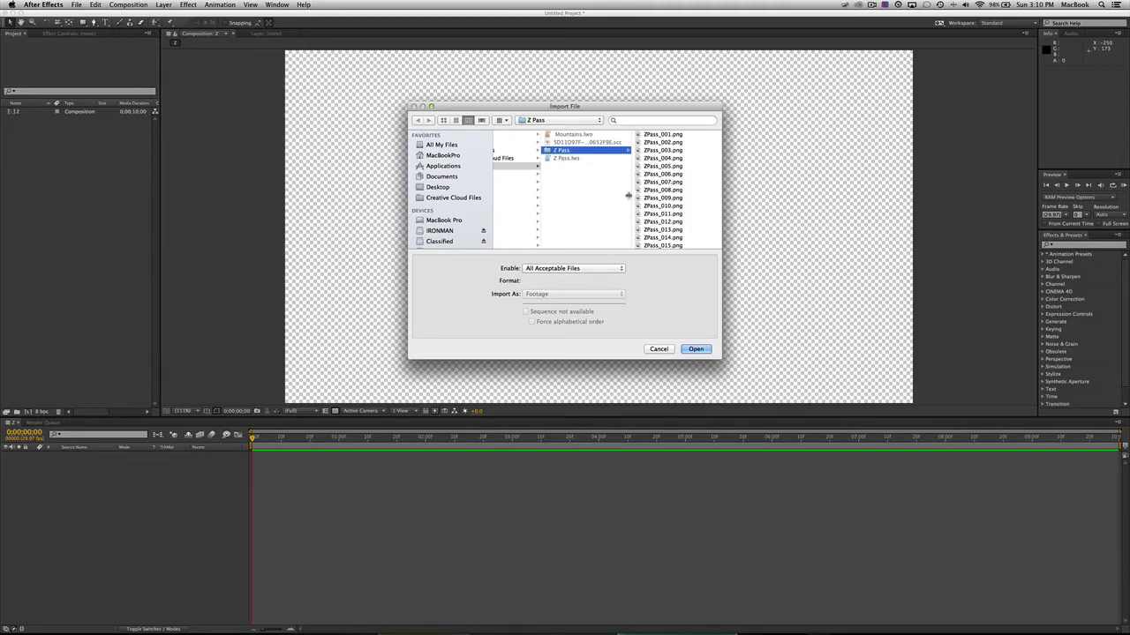
click(653, 136)
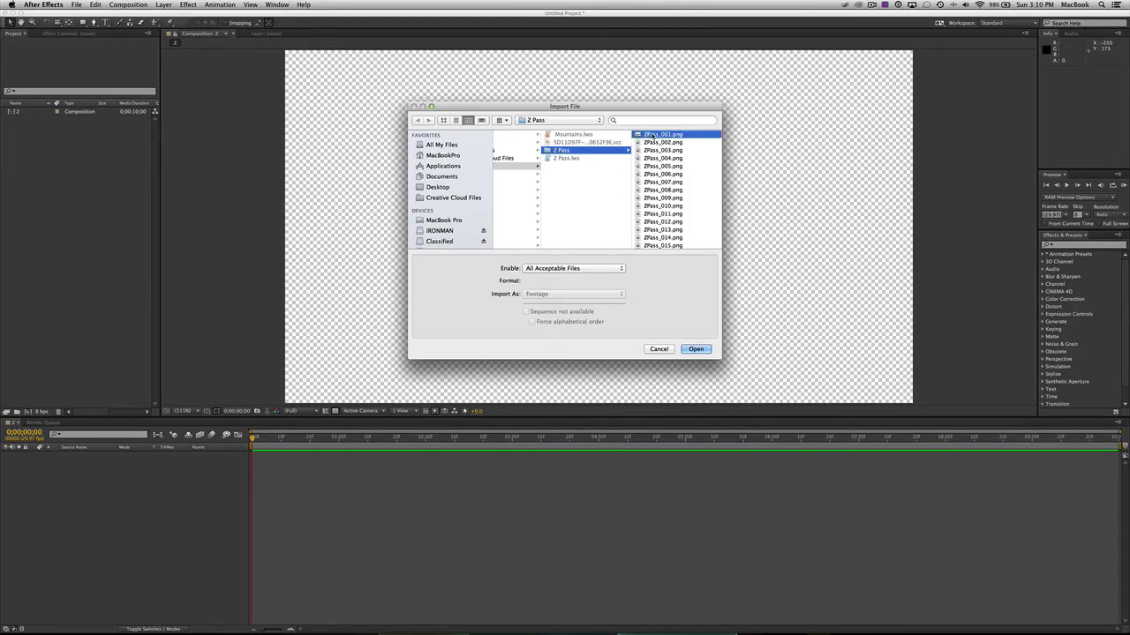
scroll(569, 197, down, 20)
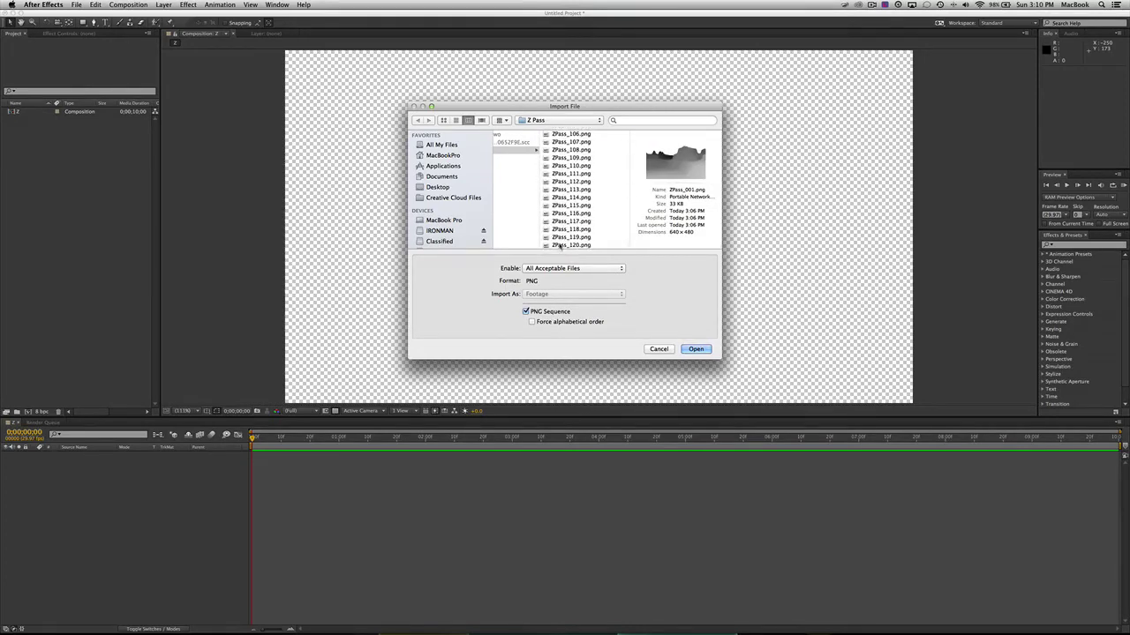
shift+click(560, 245)
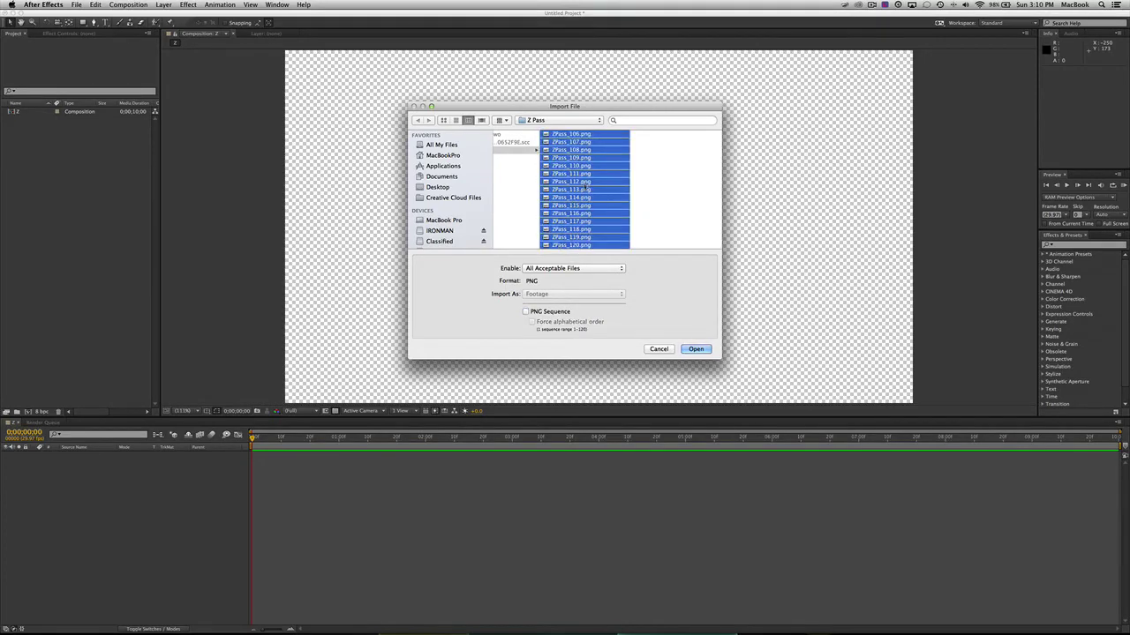
scroll(597, 215, down, 1)
click(527, 313)
click(696, 349)
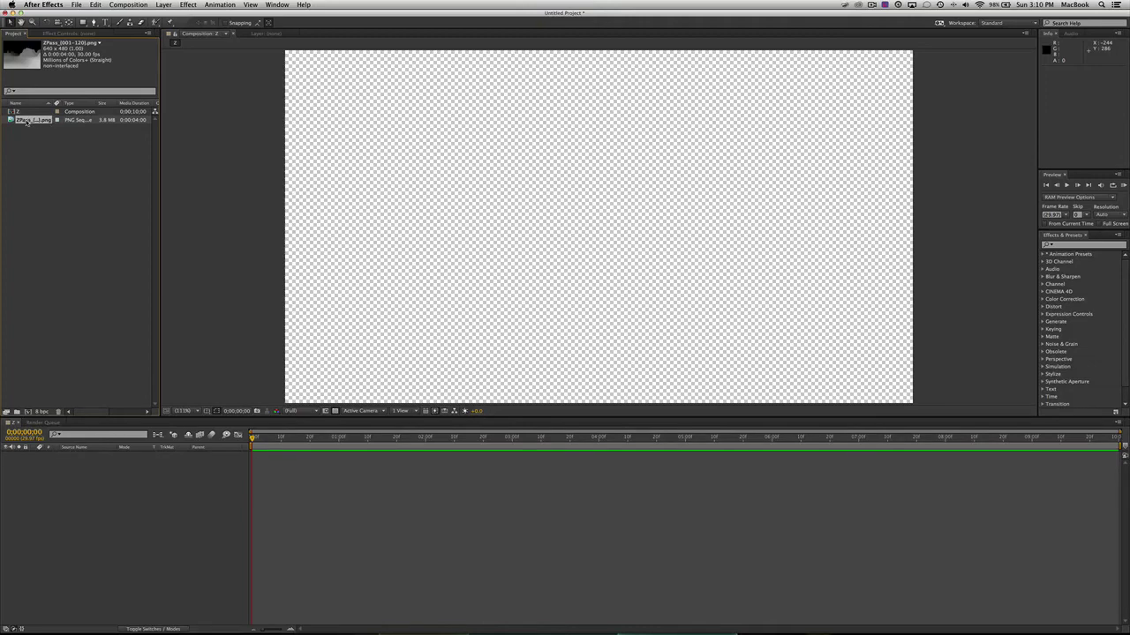
Place the imported ZPass sequence in the lower middle of composition Z and scrub through its four seconds, stopping at 0;00;02;06
drag(27, 121, 634, 314)
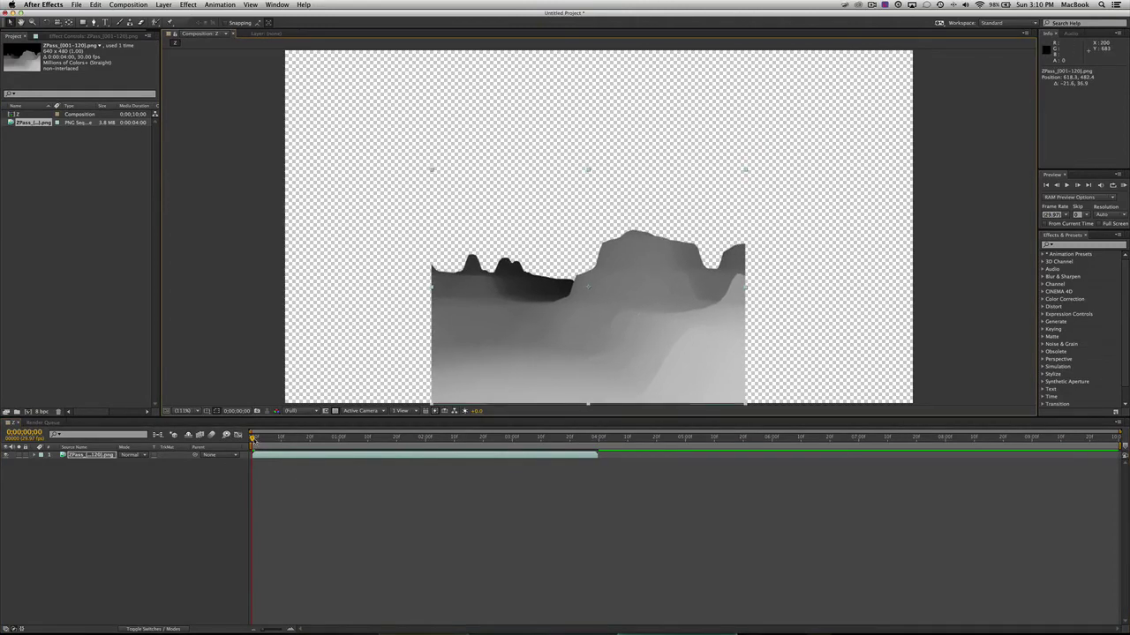
drag(254, 439, 284, 439)
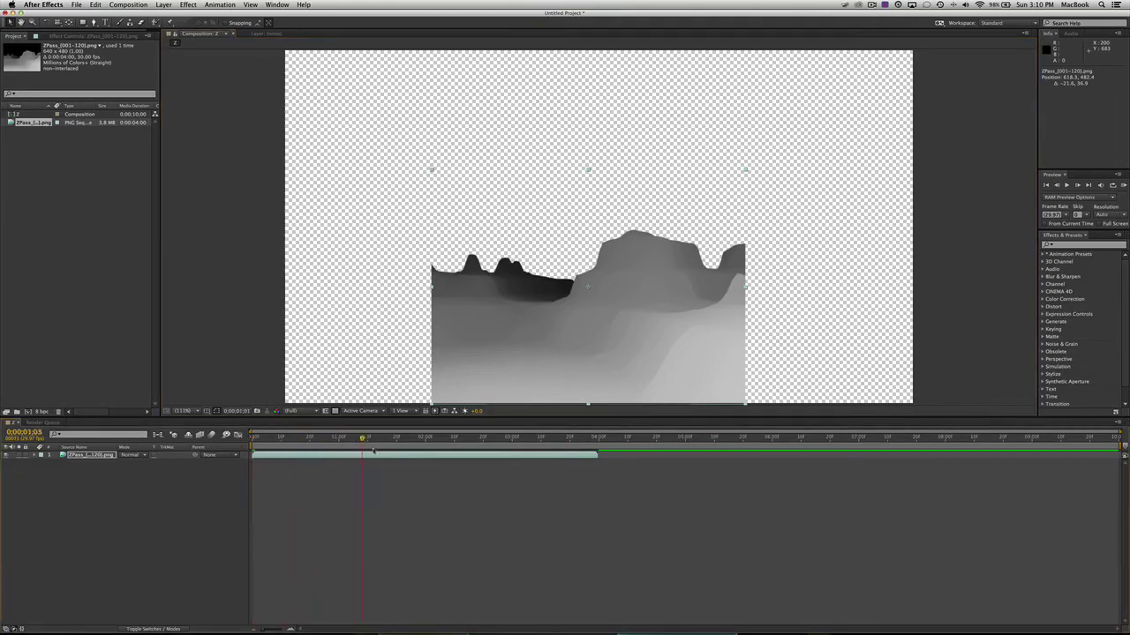
drag(557, 461, 444, 462)
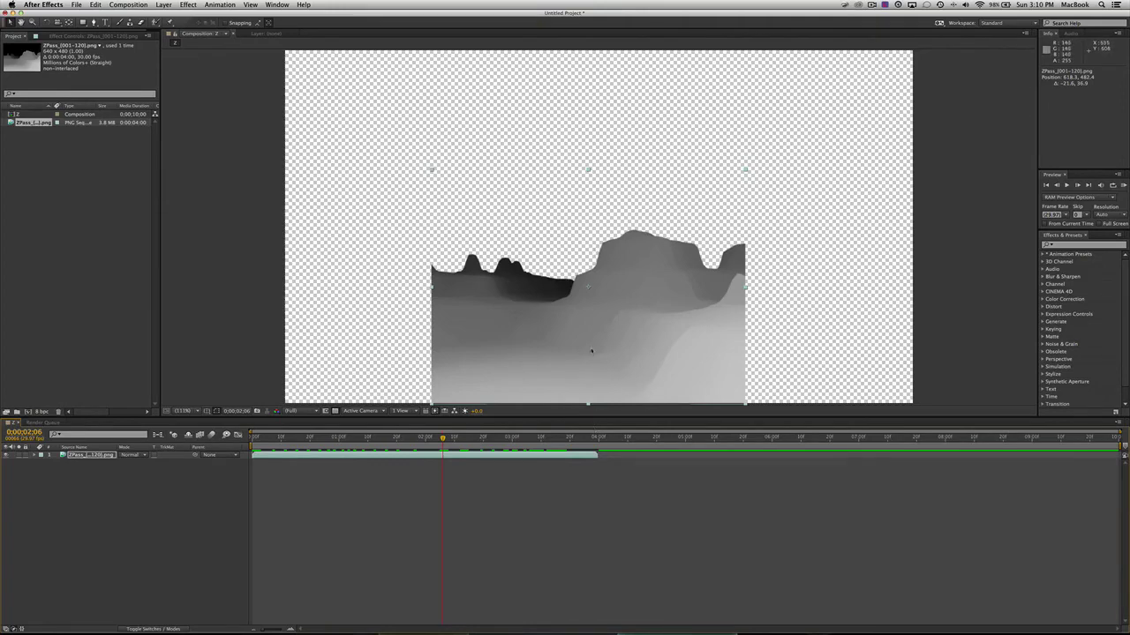
Shift the ZPass layer to about 598, 483 and stretch it horizontally to about 223% so it spans the frame width
drag(626, 355, 608, 355)
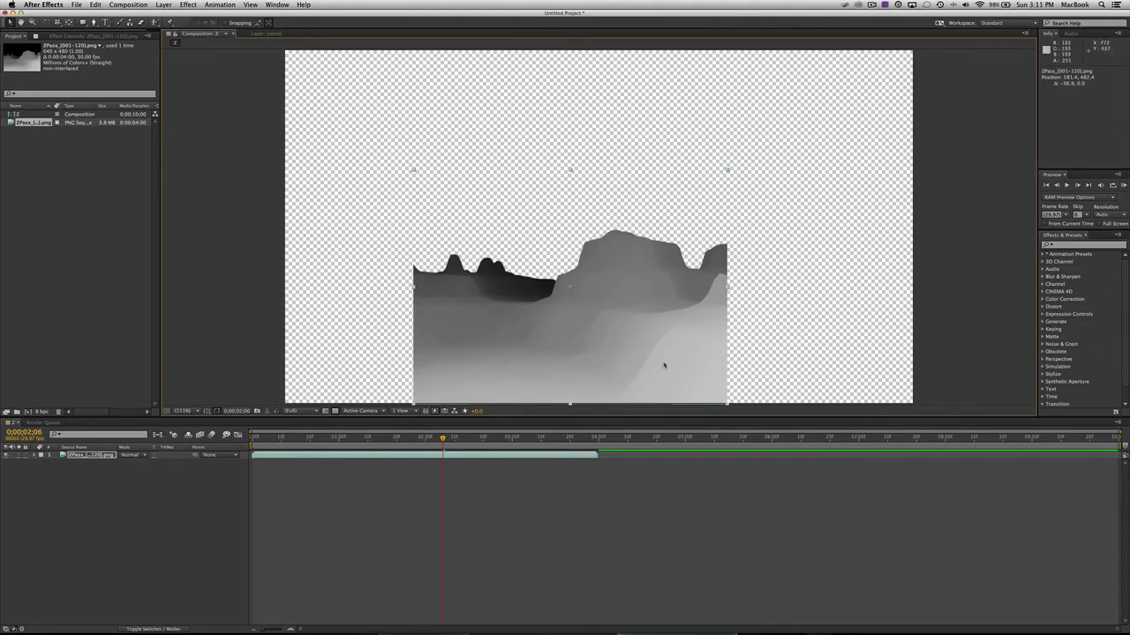
drag(662, 366, 672, 366)
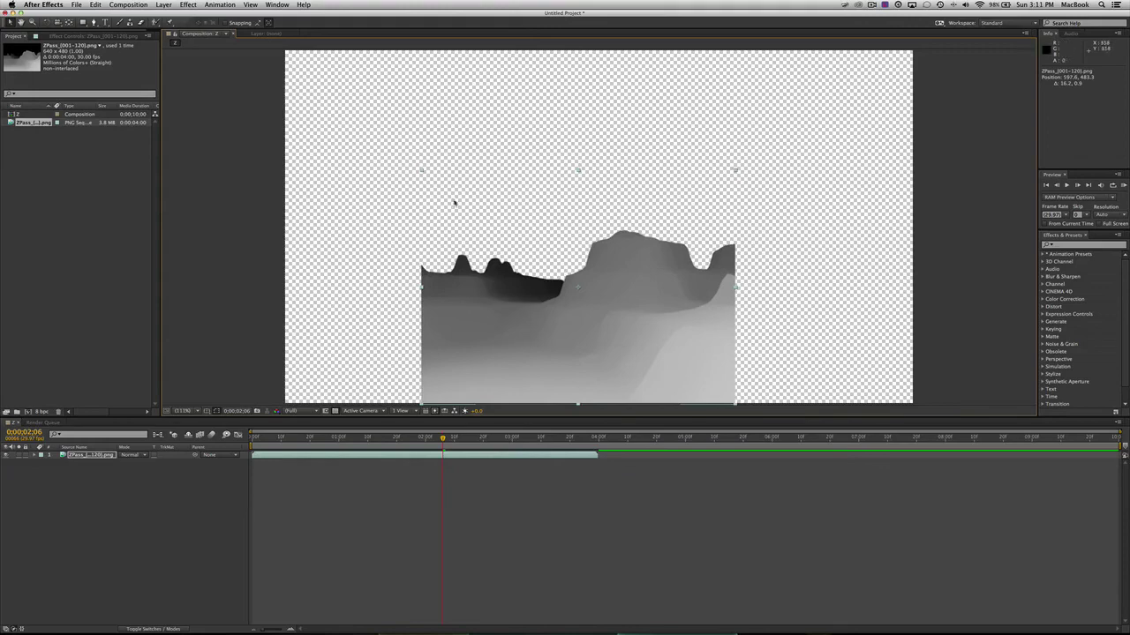
drag(421, 286, 274, 288)
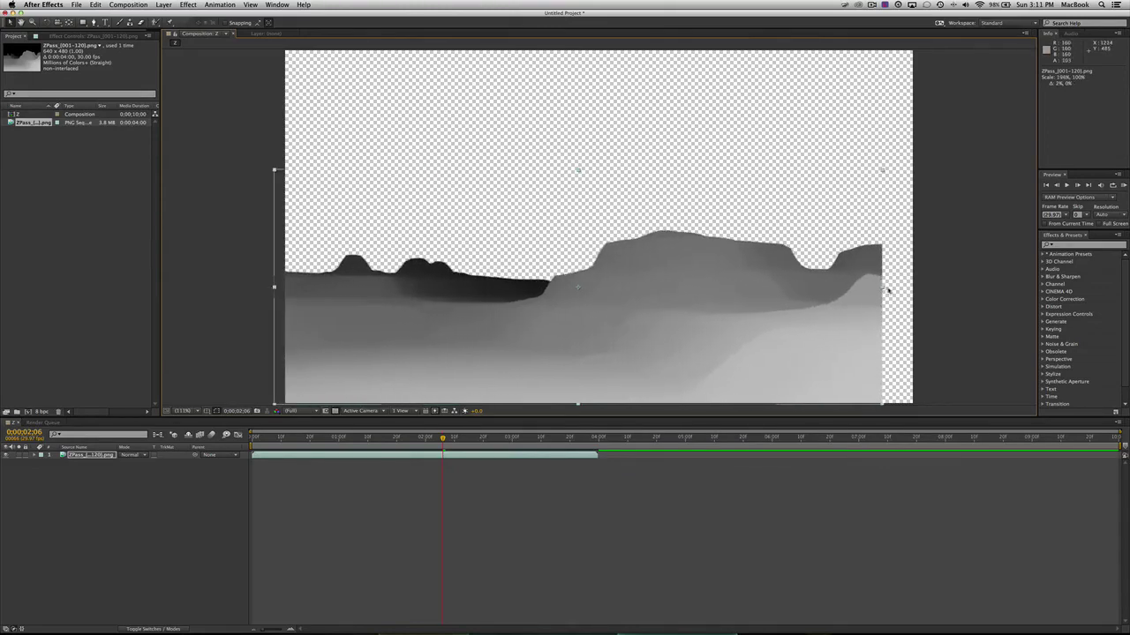
drag(888, 288, 927, 288)
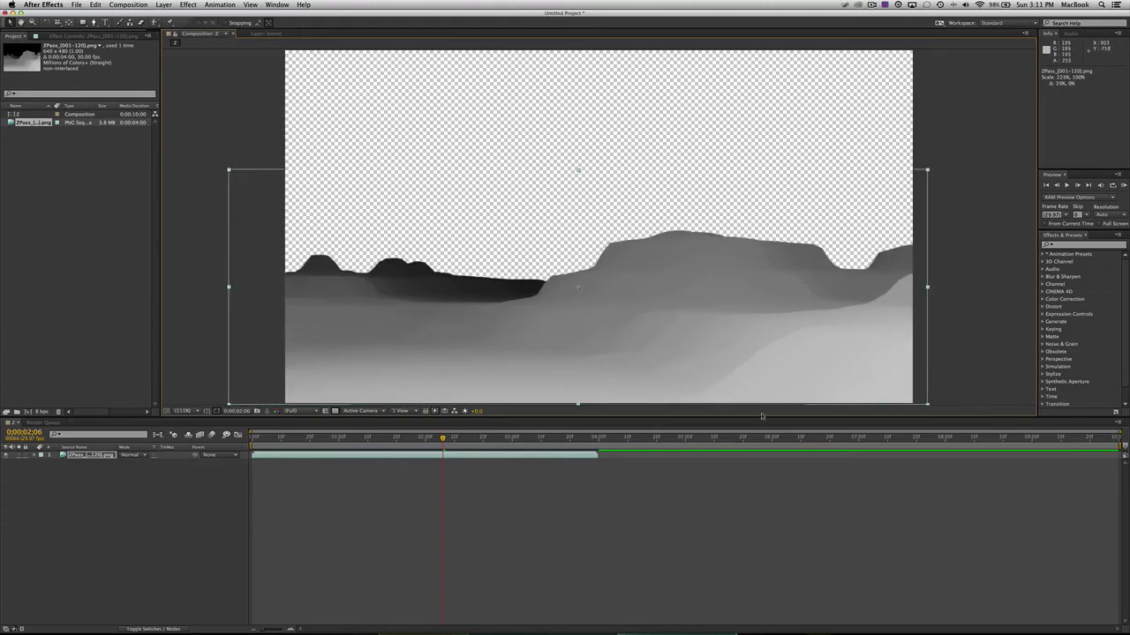